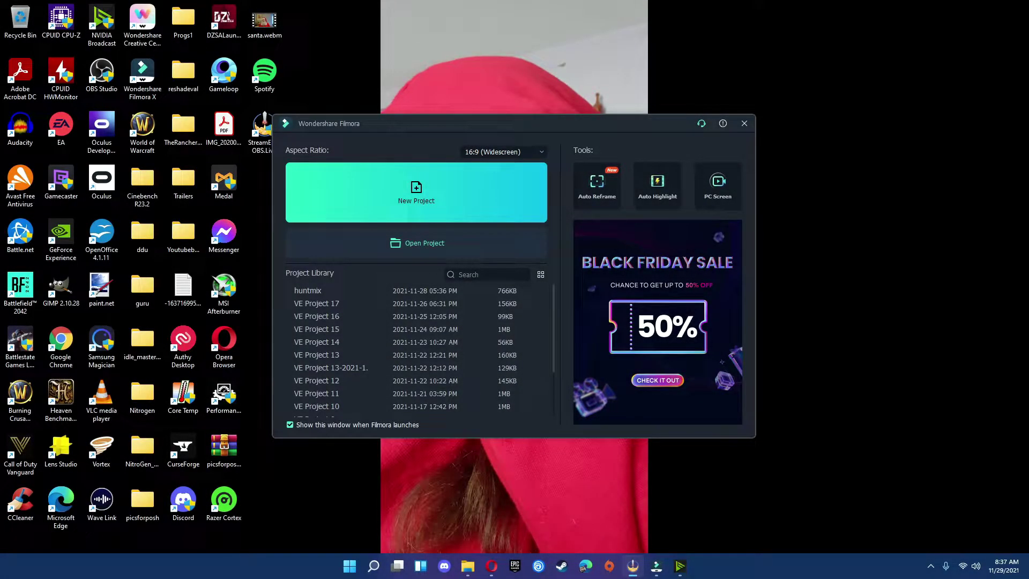
Step: Choose the 9:16 (Portrait) aspect ratio and create a new empty project
{"action": "left_click", "coordinate": [537, 156]}
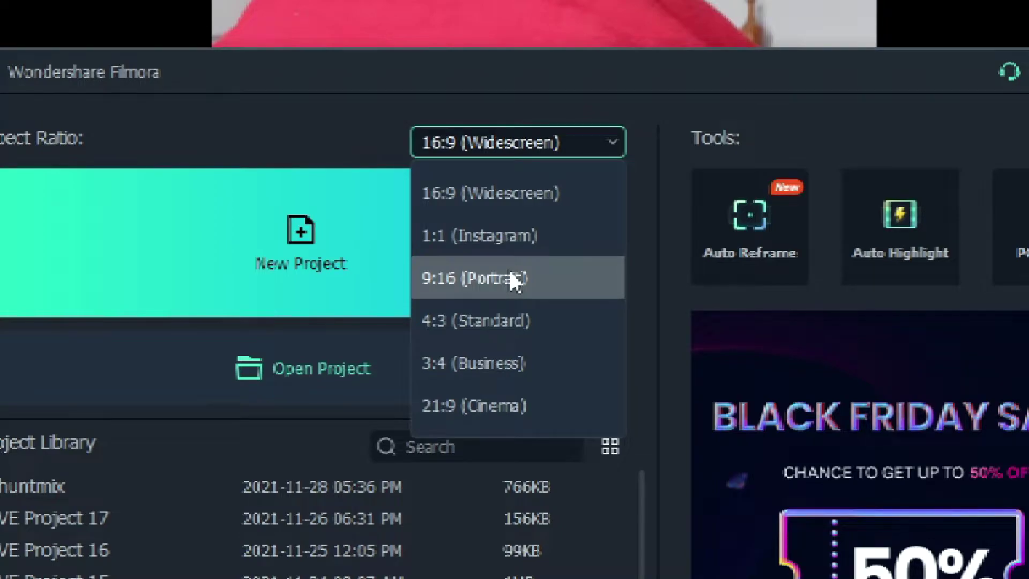
{"action": "left_click", "coordinate": [509, 271]}
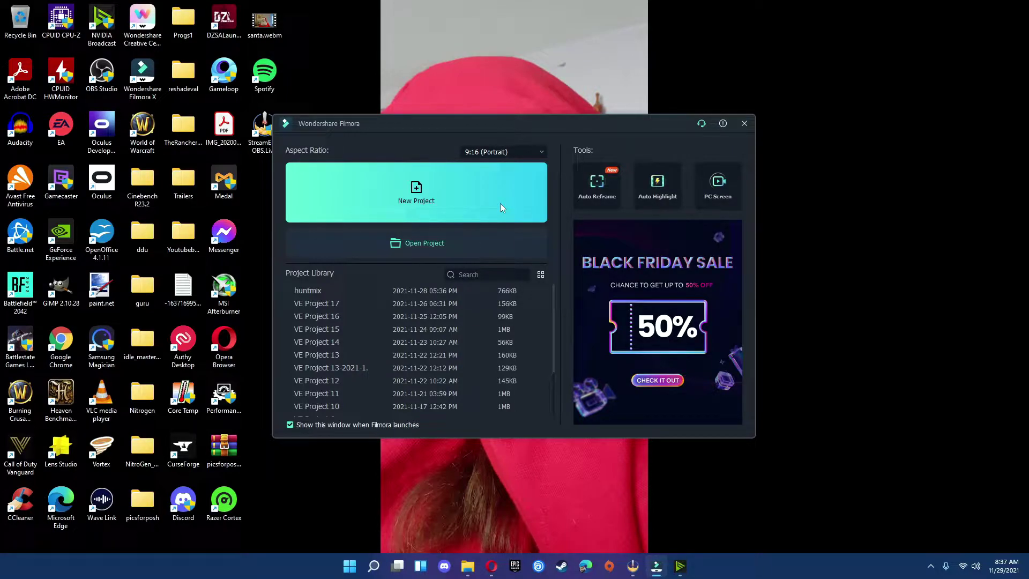
{"action": "left_click", "coordinate": [500, 204]}
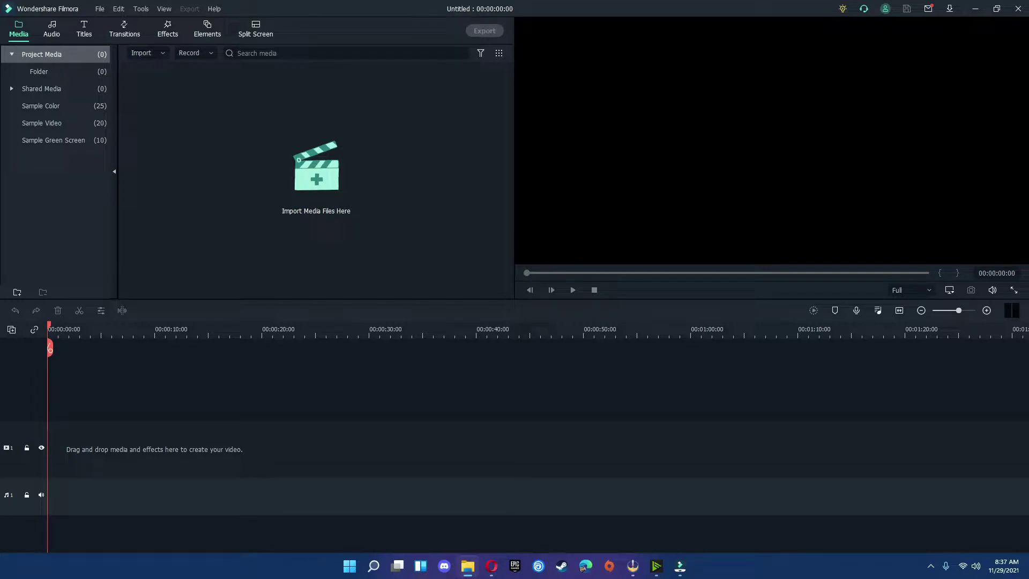
Step: Drag the game footage clip from Explorer into the project's media library
{"action": "left_click_drag", "start_coordinate": [793, 263], "coordinate": [293, 251]}
{"action": "left_click", "coordinate": [101, 9]}
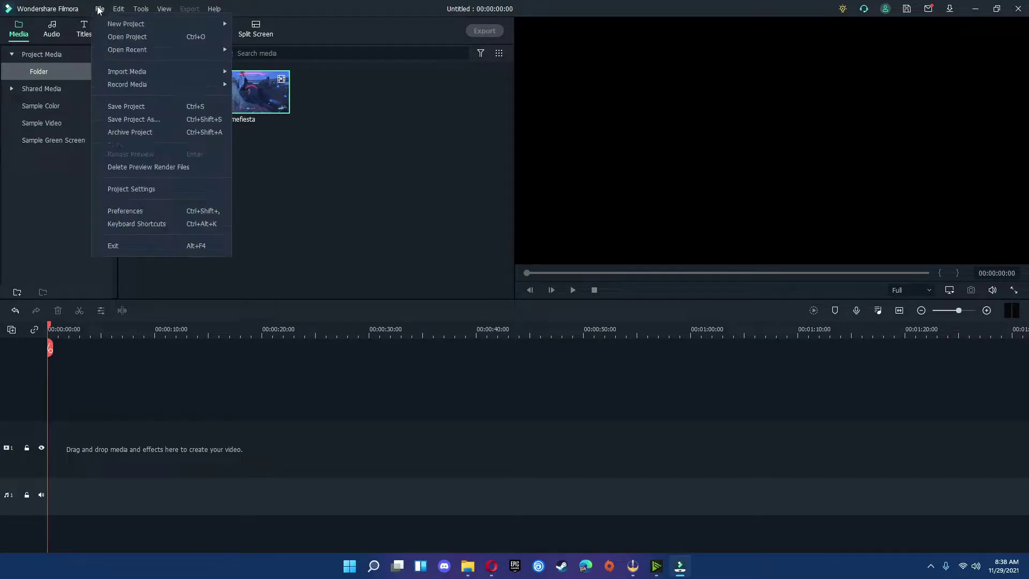
Step: Set the project frame rate to 60 fps in Project Settings
{"action": "left_click", "coordinate": [140, 188]}
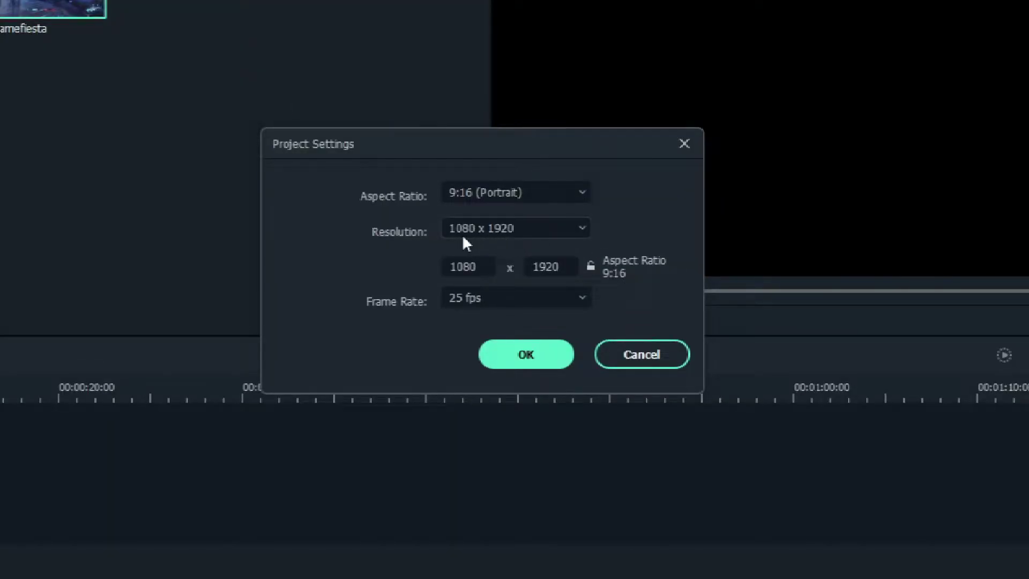
{"action": "left_click", "coordinate": [562, 301]}
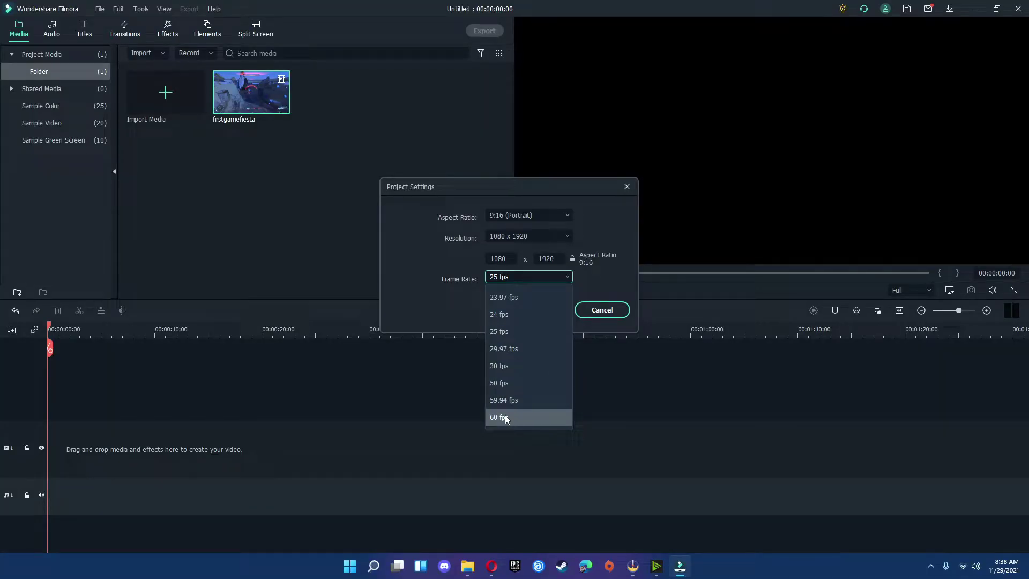
{"action": "left_click", "coordinate": [505, 417]}
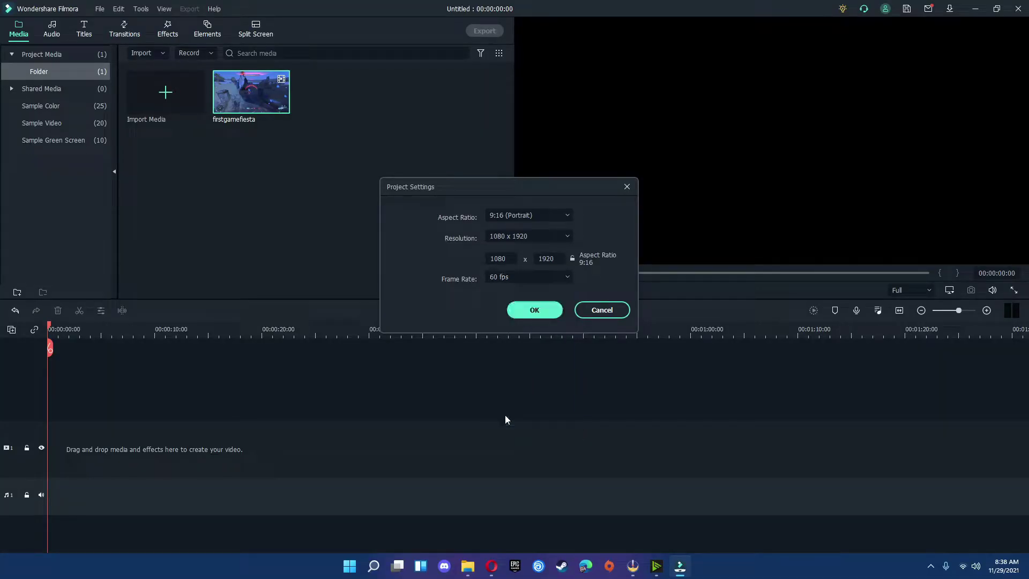
{"action": "left_click", "coordinate": [535, 314]}
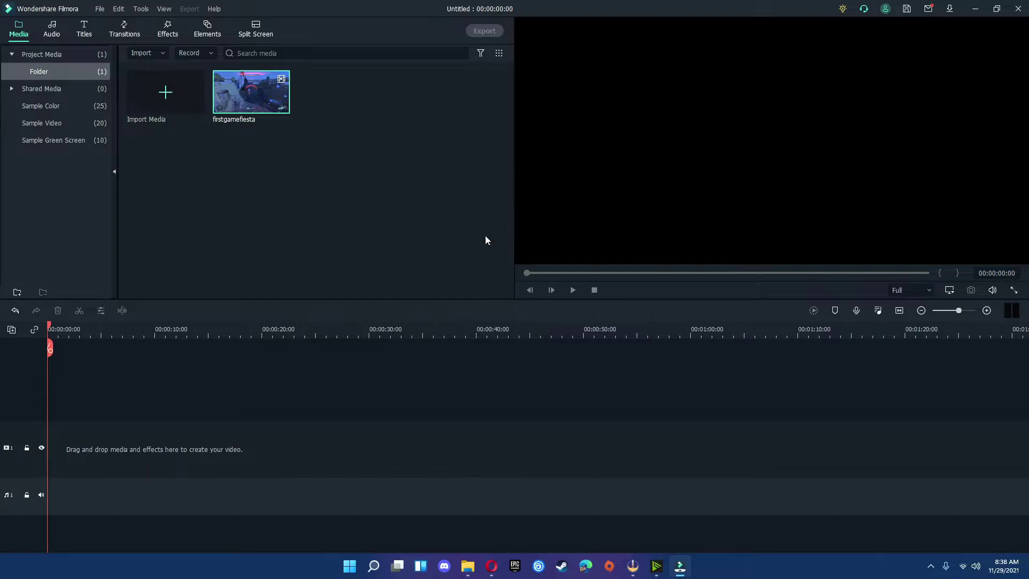
Step: Place the firstgamefiesta clip on the video track, keeping the 1080 x 1920 60fps project settings
{"action": "left_click_drag", "start_coordinate": [199, 210], "coordinate": [92, 459]}
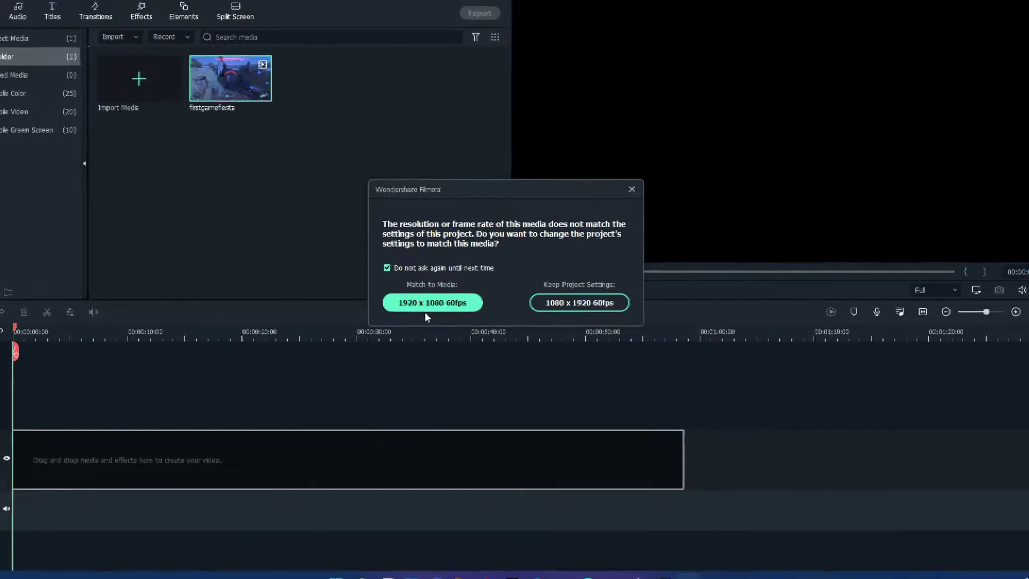
{"action": "left_click", "coordinate": [579, 303]}
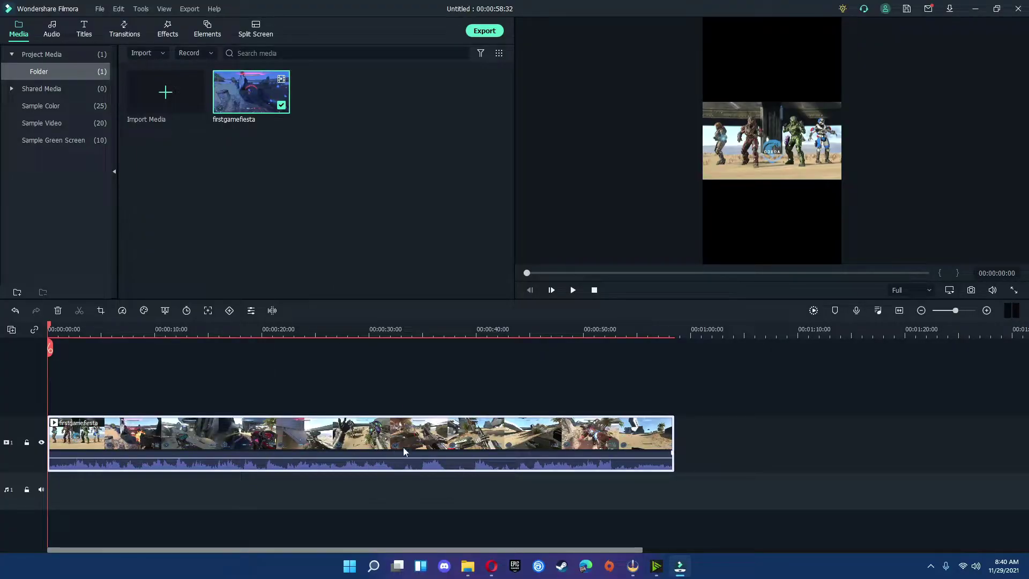
Step: Scale up and reposition the firstgamefiesta footage until it fills the portrait frame's full height
{"action": "left_click", "coordinate": [772, 168]}
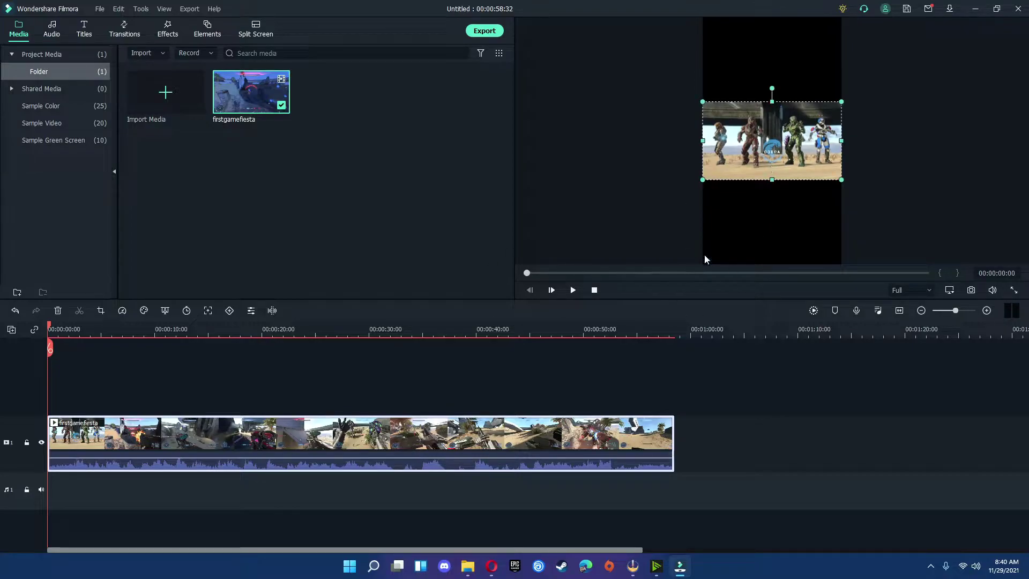
{"action": "left_click_drag", "start_coordinate": [703, 181], "coordinate": [670, 218]}
{"action": "left_click_drag", "start_coordinate": [738, 210], "coordinate": [763, 209]}
{"action": "left_click_drag", "start_coordinate": [665, 229], "coordinate": [622, 245]}
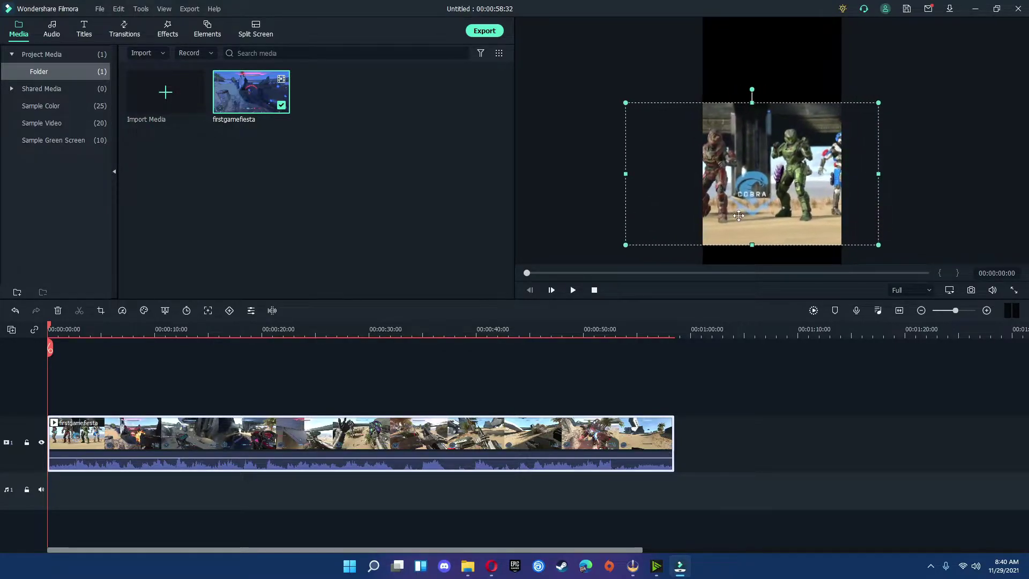
{"action": "left_click_drag", "start_coordinate": [739, 214], "coordinate": [706, 212]}
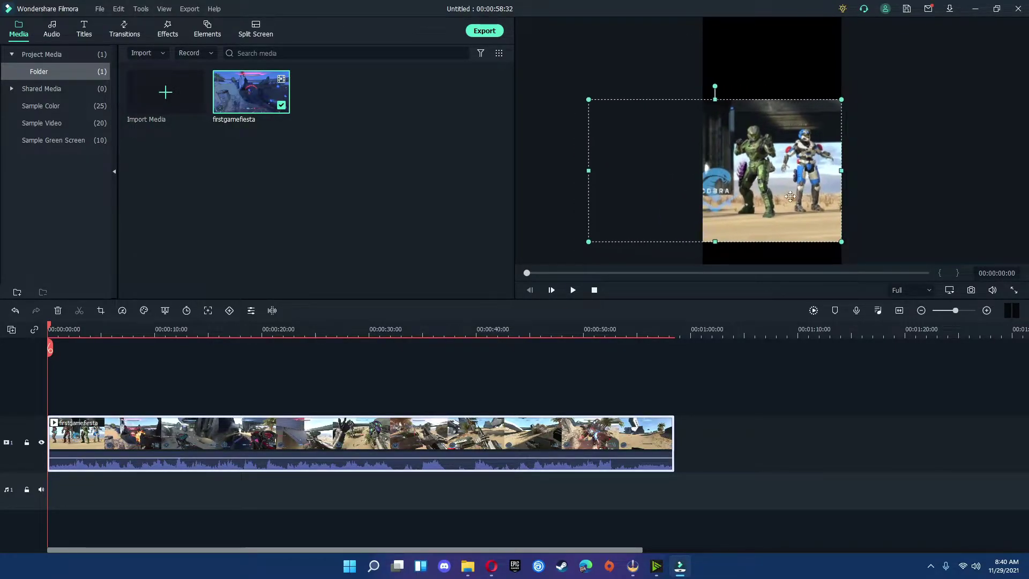
{"action": "mouse_move", "coordinate": [843, 172]}
{"action": "left_mouse_down"}
{"action": "mouse_move", "coordinate": [928, 177]}
{"action": "mouse_move", "coordinate": [936, 193]}
{"action": "mouse_move", "coordinate": [862, 172]}
{"action": "left_mouse_up"}
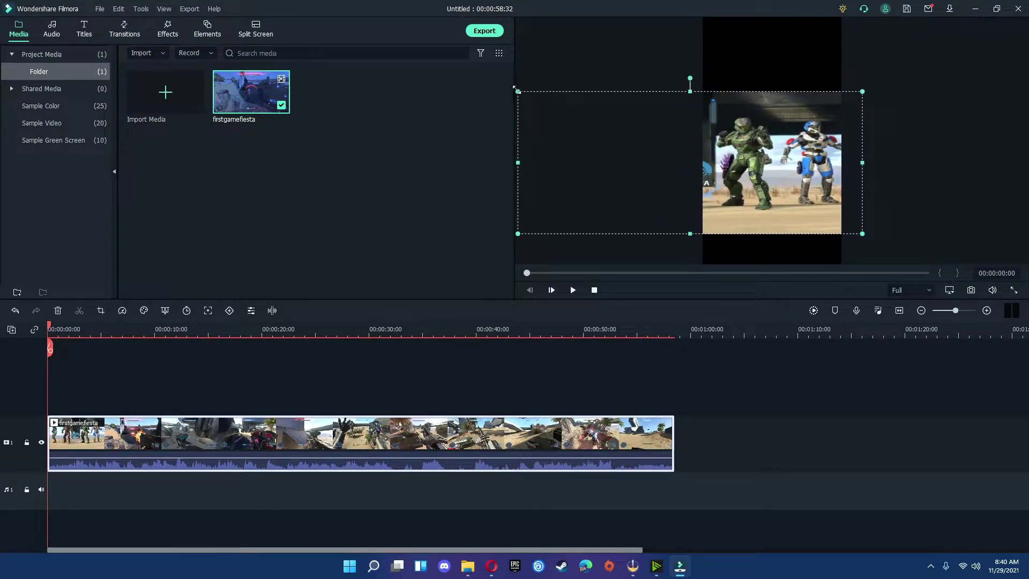
{"action": "left_click_drag", "start_coordinate": [514, 88], "coordinate": [487, 31]}
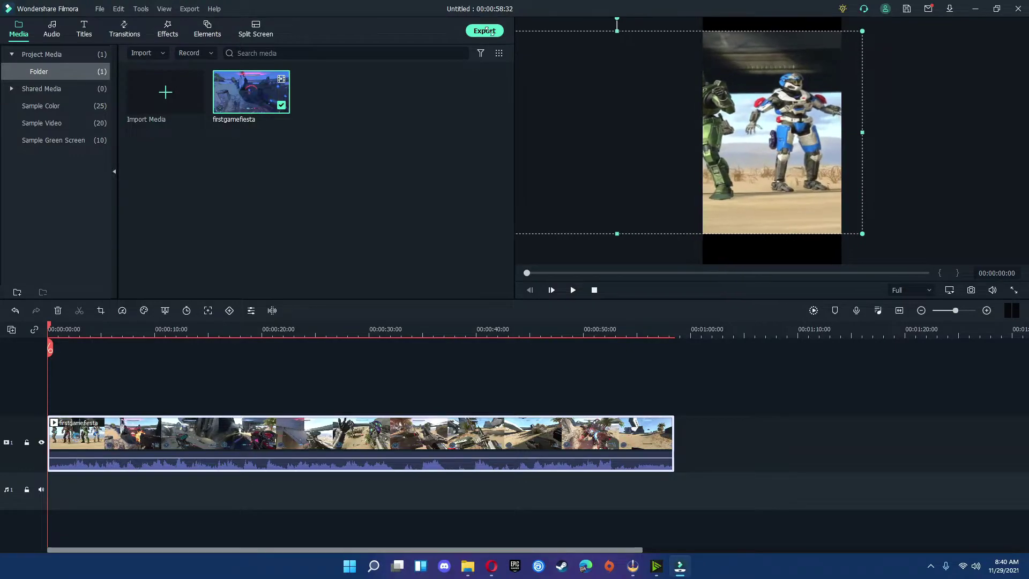
{"action": "left_click_drag", "start_coordinate": [632, 160], "coordinate": [625, 167]}
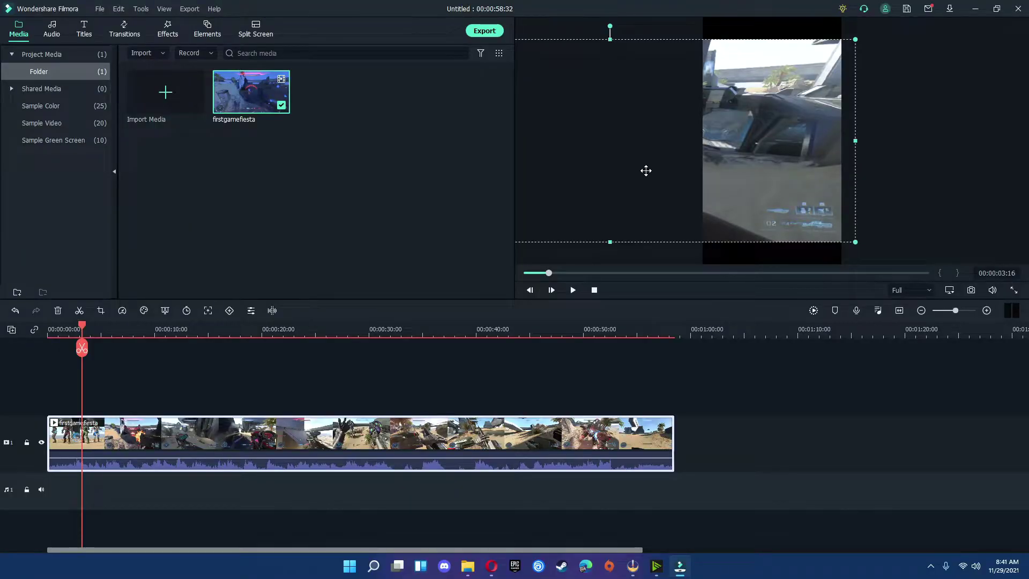
Step: Split the clip about one second in and select the longer remaining piece
{"action": "left_click", "coordinate": [551, 290]}
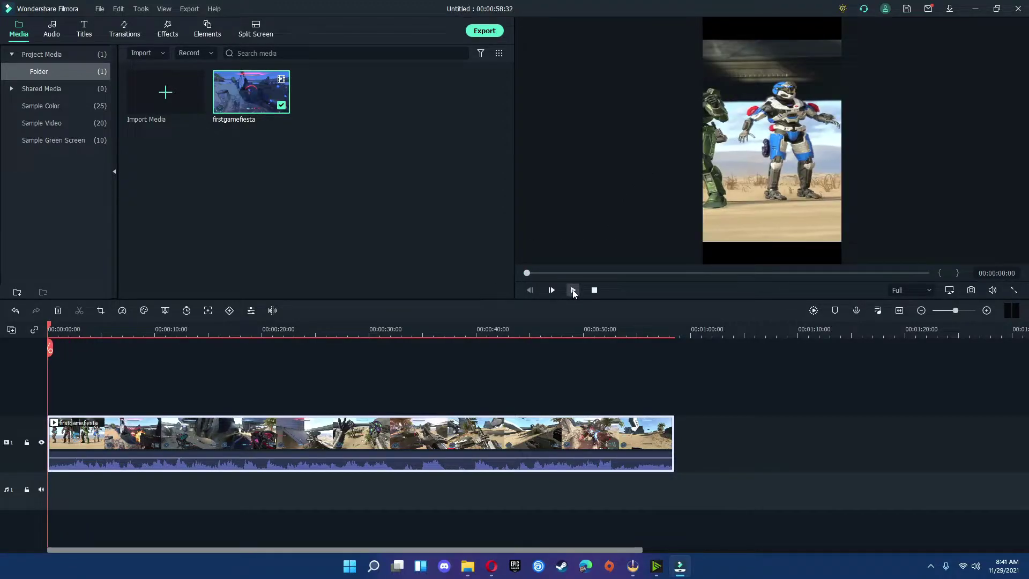
{"action": "left_click", "coordinate": [572, 290]}
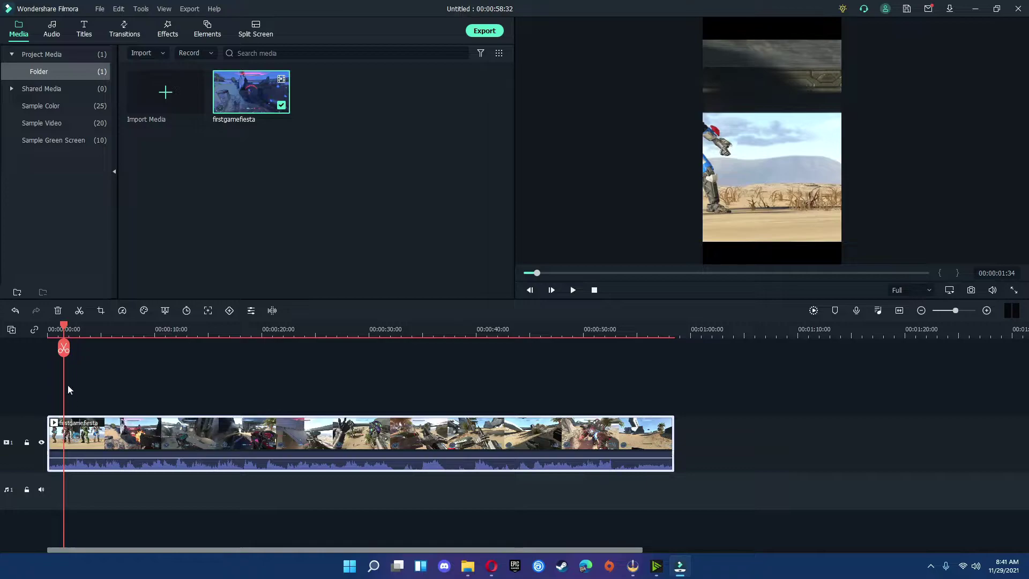
{"action": "left_click", "coordinate": [64, 348]}
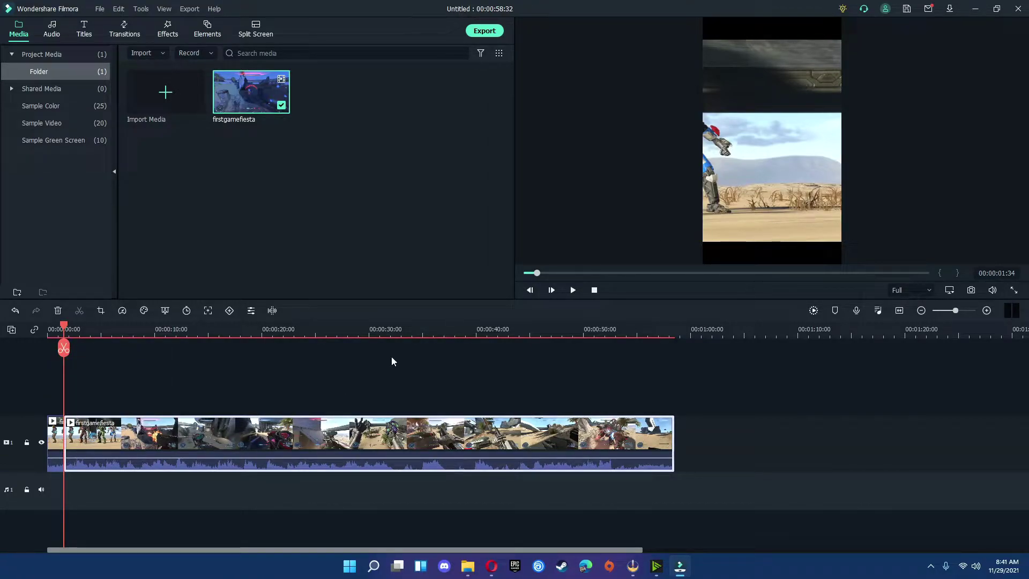
{"action": "left_click", "coordinate": [52, 434]}
{"action": "left_click", "coordinate": [165, 443]}
Step: Shrink and centre the remaining piece in the frame, then move the playhead to about three seconds
{"action": "left_click", "coordinate": [726, 202]}
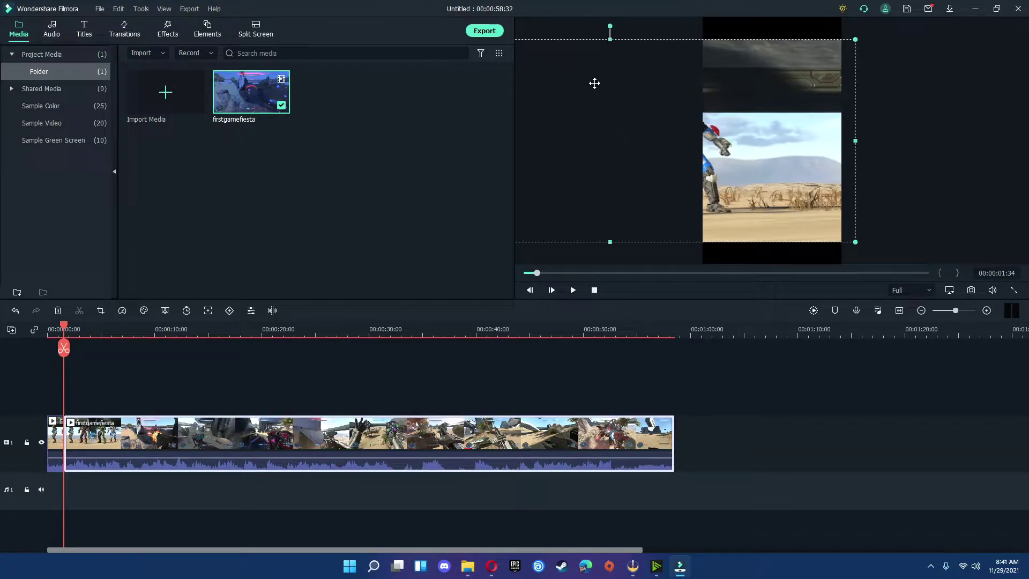
{"action": "left_click_drag", "start_coordinate": [591, 58], "coordinate": [799, 141]}
{"action": "left_click_drag", "start_coordinate": [832, 172], "coordinate": [703, 141]}
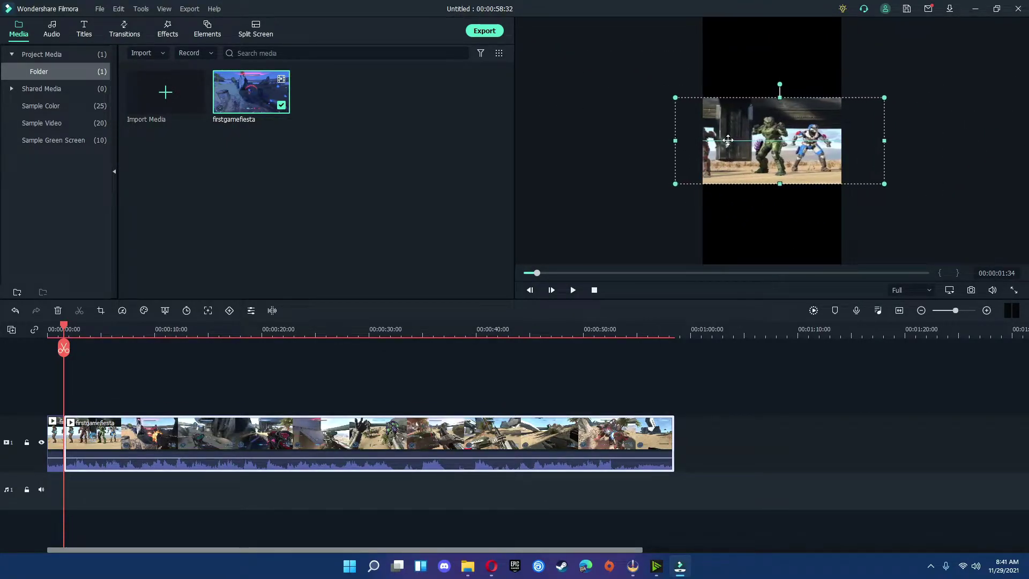
{"action": "left_click", "coordinate": [562, 273]}
{"action": "left_click_drag", "start_coordinate": [562, 275], "coordinate": [540, 281]}
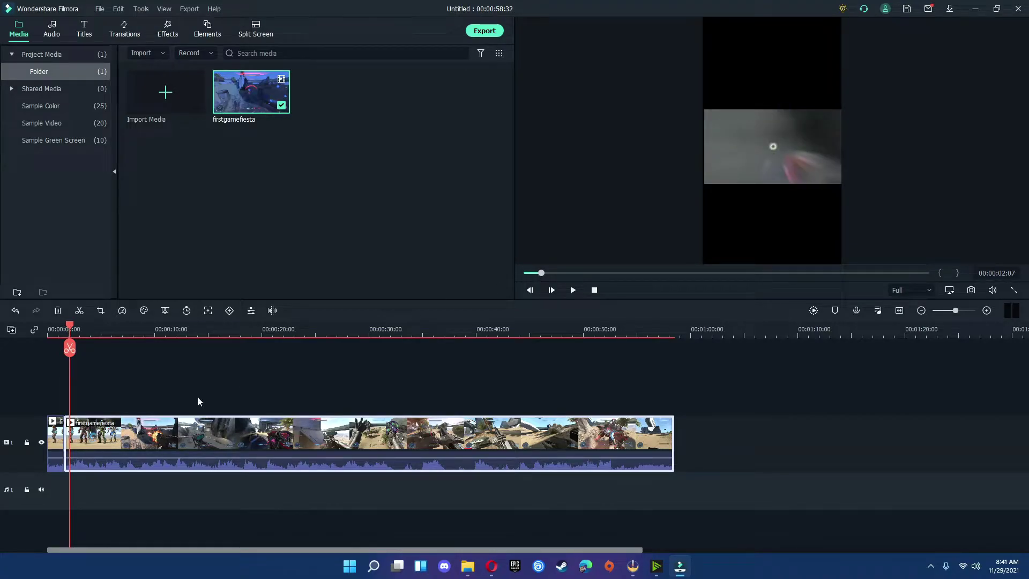
Step: Split the clip again about two seconds in, zooming the timeline in
{"action": "left_click", "coordinate": [70, 348]}
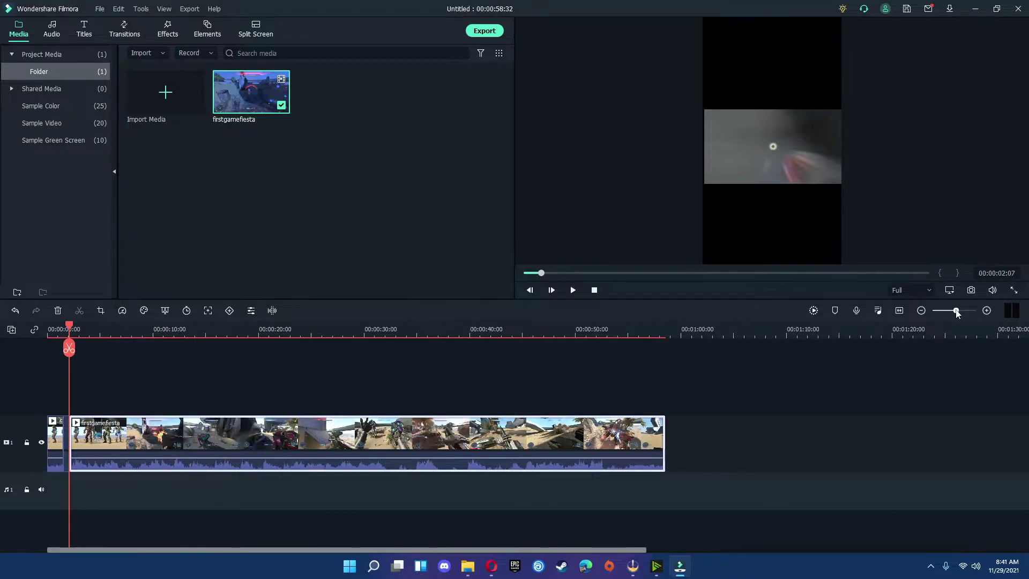
{"action": "left_click_drag", "start_coordinate": [956, 310], "coordinate": [958, 310]}
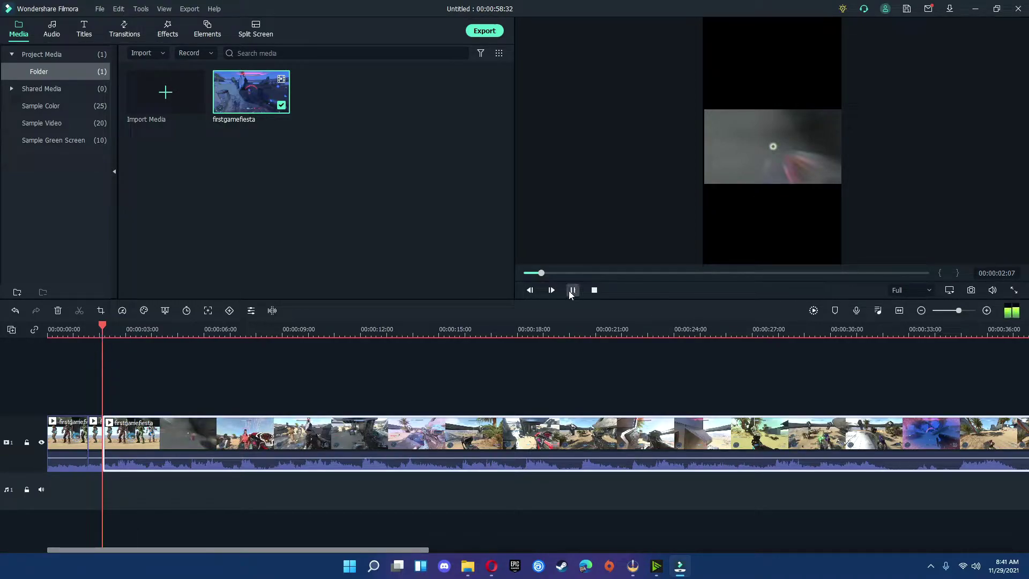
{"action": "left_click", "coordinate": [571, 290]}
Step: Enlarge the following part to fill the frame's width, then replay the edit from the start
{"action": "left_click", "coordinate": [760, 161]}
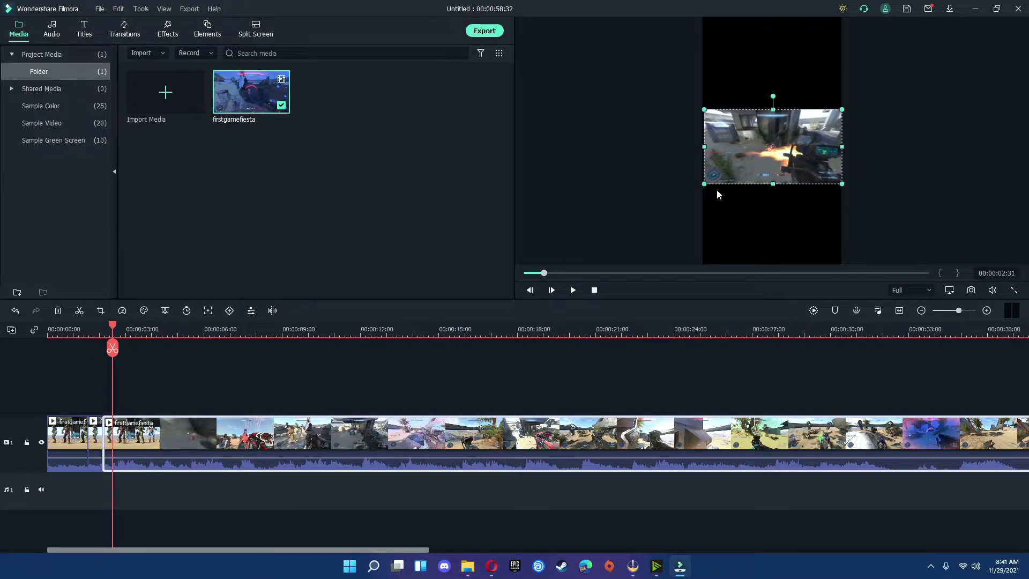
{"action": "left_click_drag", "start_coordinate": [703, 185], "coordinate": [678, 199]}
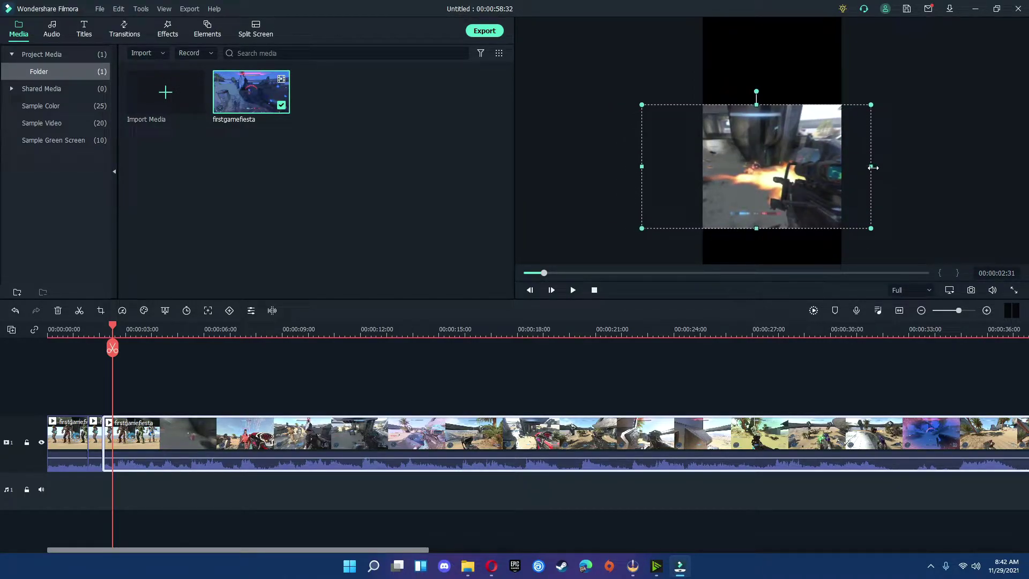
{"action": "left_click_drag", "start_coordinate": [871, 104], "coordinate": [853, 107]}
{"action": "left_click_drag", "start_coordinate": [801, 144], "coordinate": [809, 133]}
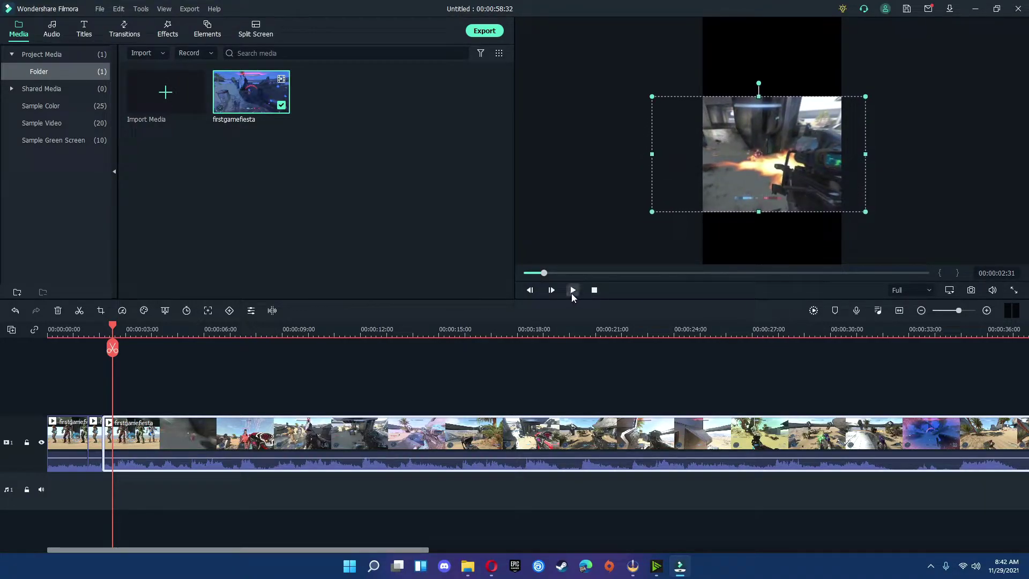
{"action": "left_click", "coordinate": [48, 330]}
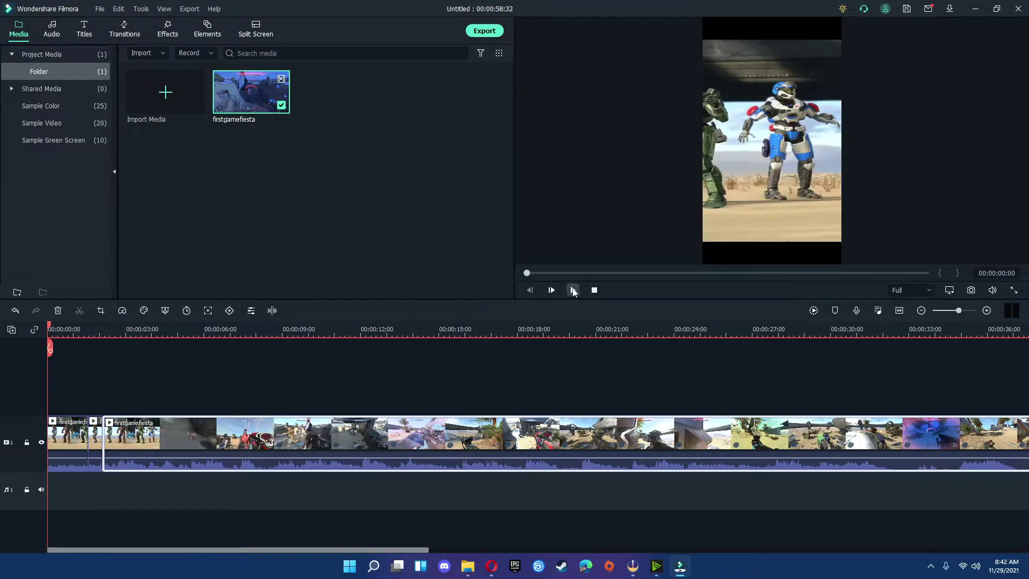
{"action": "left_click", "coordinate": [573, 290]}
Step: Search the Openers title templates for 'free'
{"action": "left_click", "coordinate": [83, 33]}
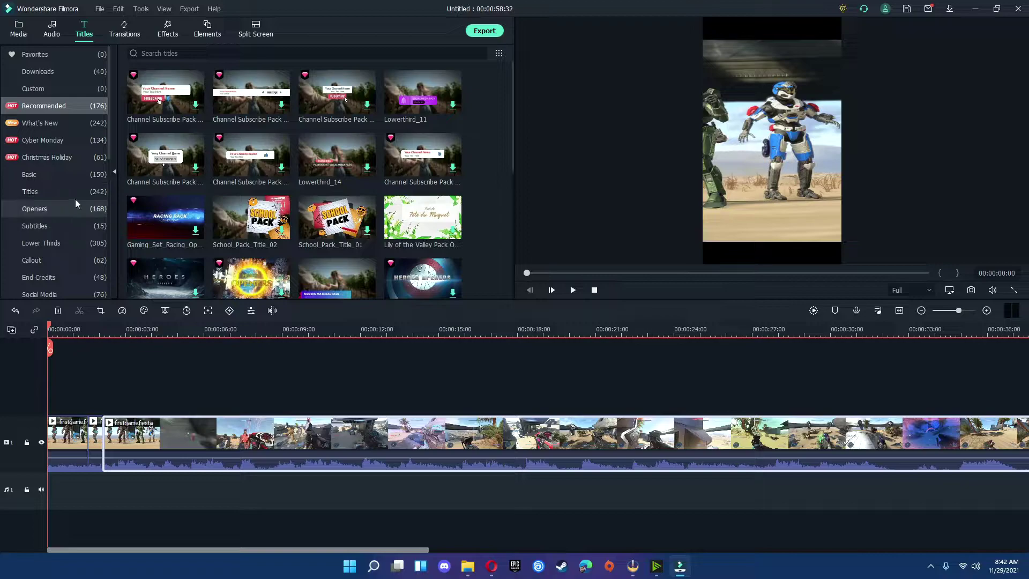
{"action": "left_click", "coordinate": [44, 210]}
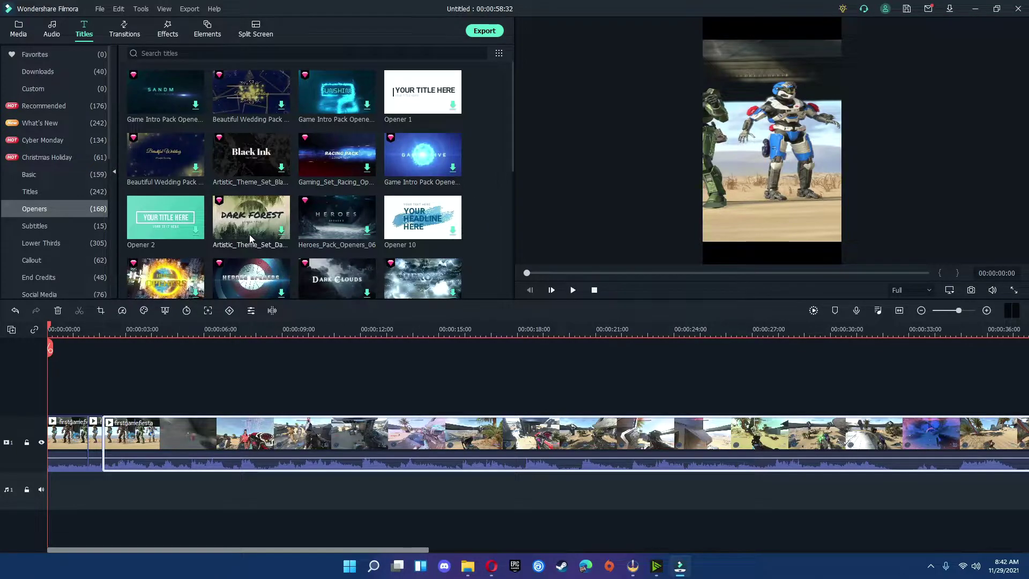
{"action": "left_click", "coordinate": [161, 54]}
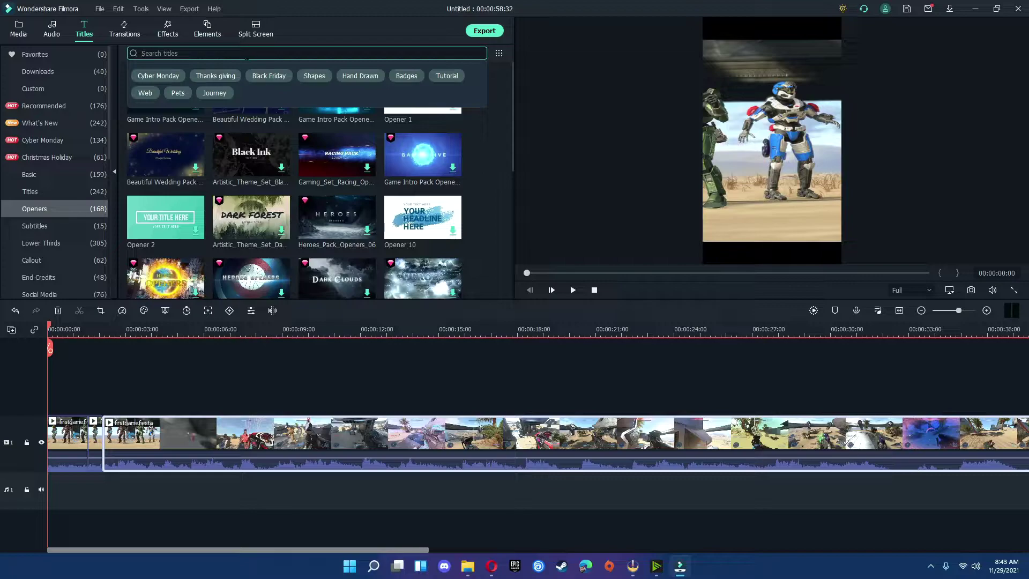
{"action": "type", "text": "free"}
{"action": "key", "text": "Return"}
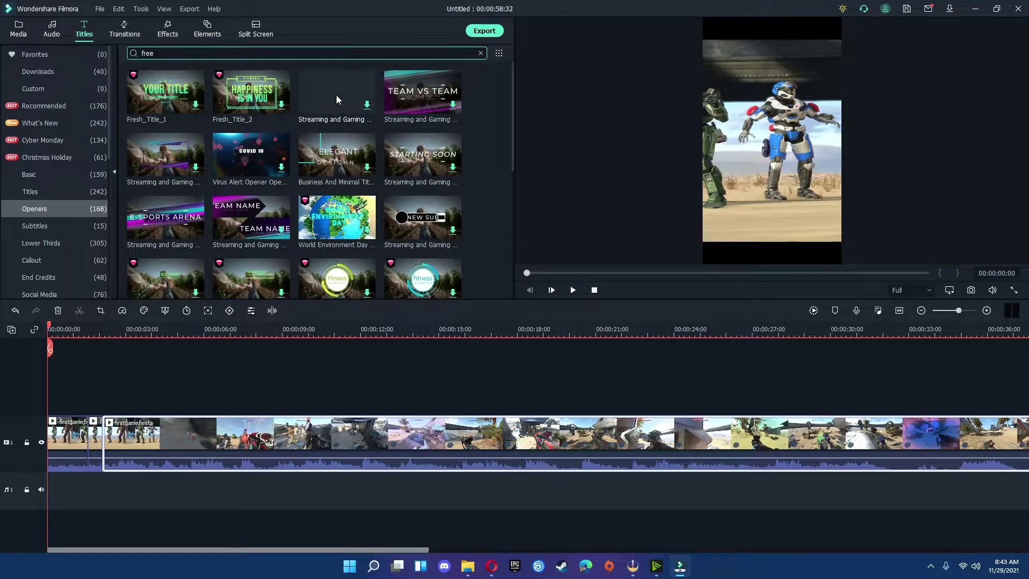
Step: Preview the Elegant title template and download the Information gaming title
{"action": "left_click", "coordinate": [336, 156]}
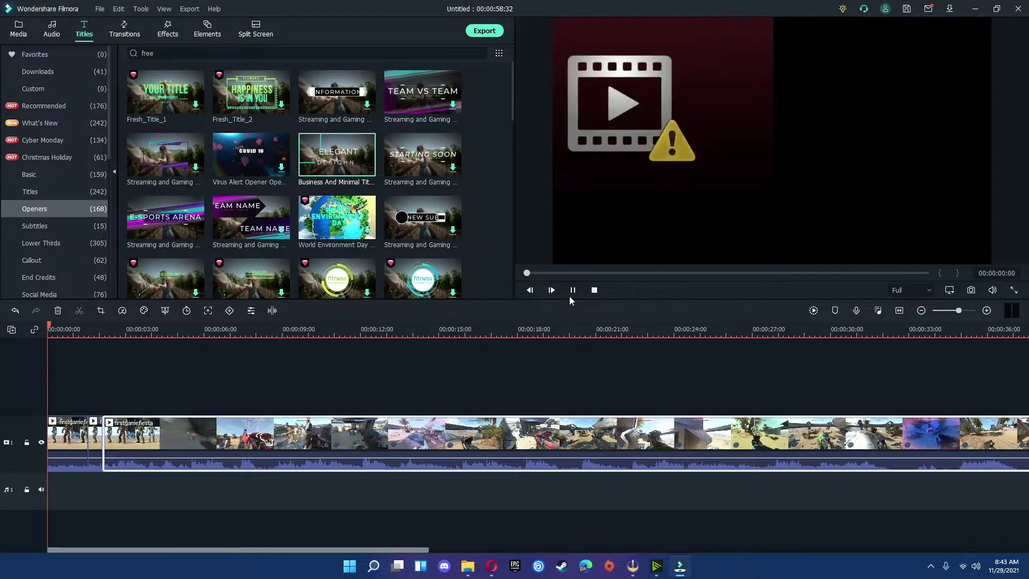
{"action": "left_click", "coordinate": [571, 293]}
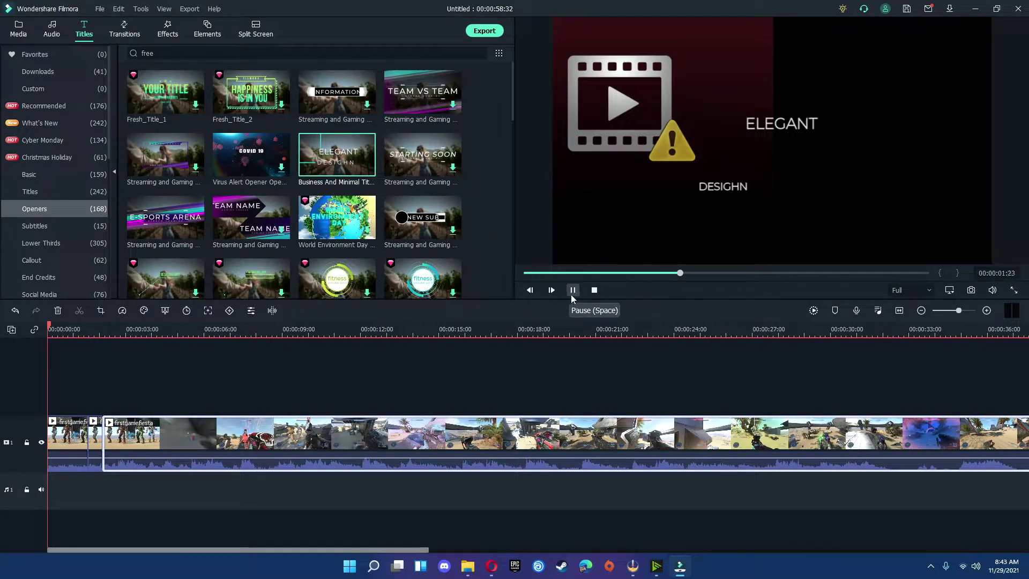
{"action": "left_click", "coordinate": [571, 292]}
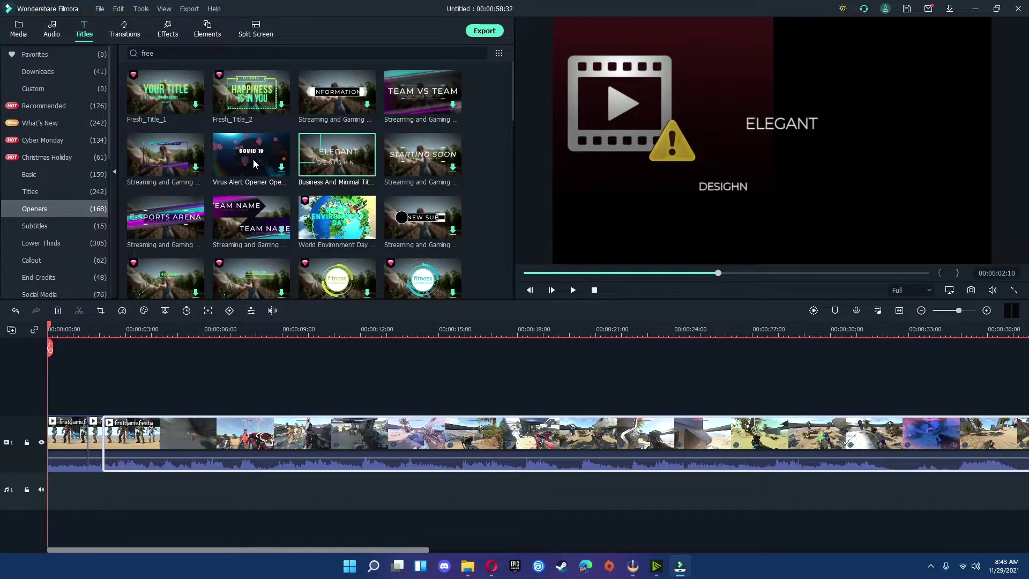
{"action": "left_click", "coordinate": [332, 102]}
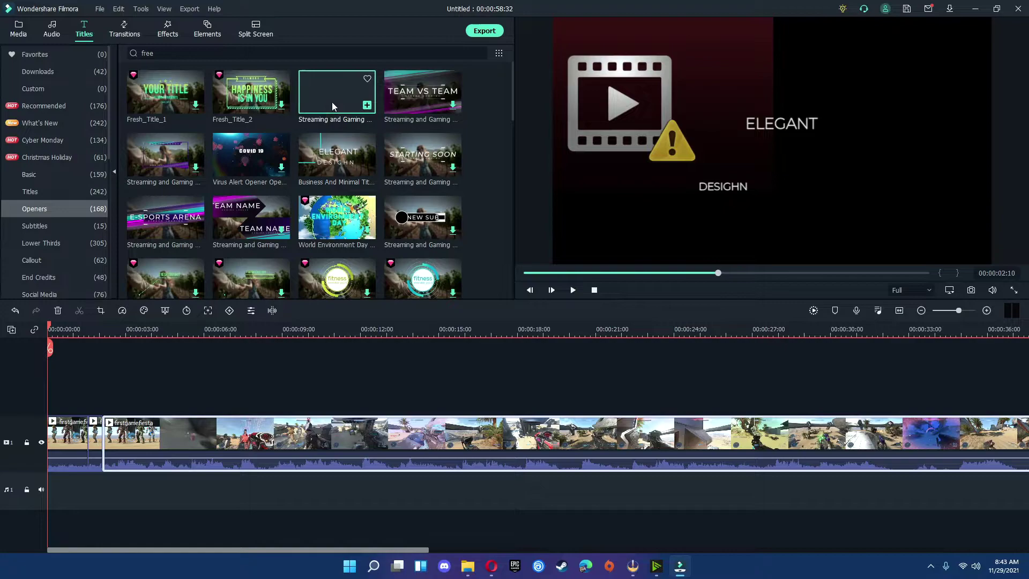
Step: Place the Information title above the footage at the start, trimmed to 00:00:01:34, and select it
{"action": "left_click_drag", "start_coordinate": [332, 101], "coordinate": [48, 394]}
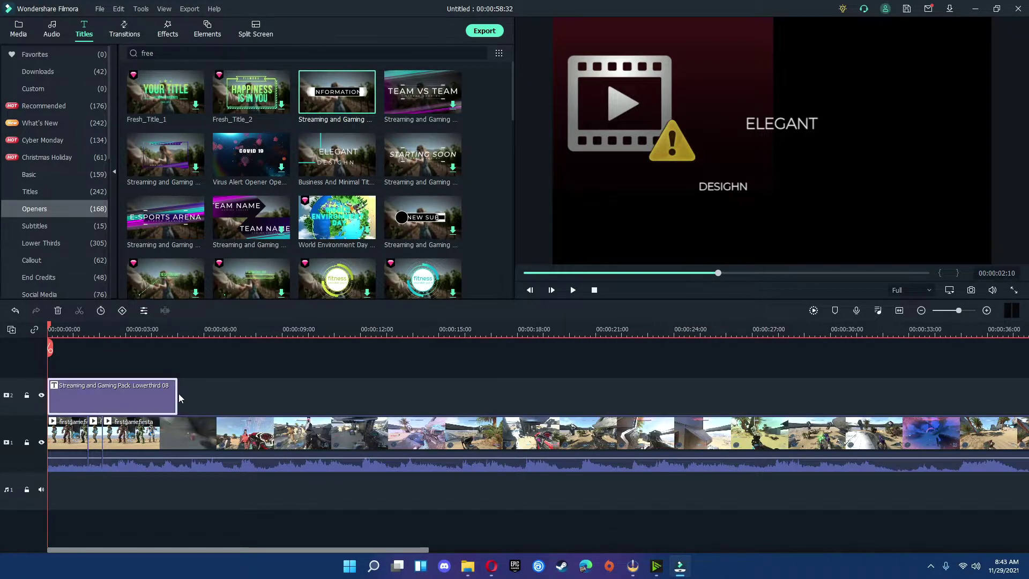
{"action": "left_click_drag", "start_coordinate": [176, 400], "coordinate": [102, 404]}
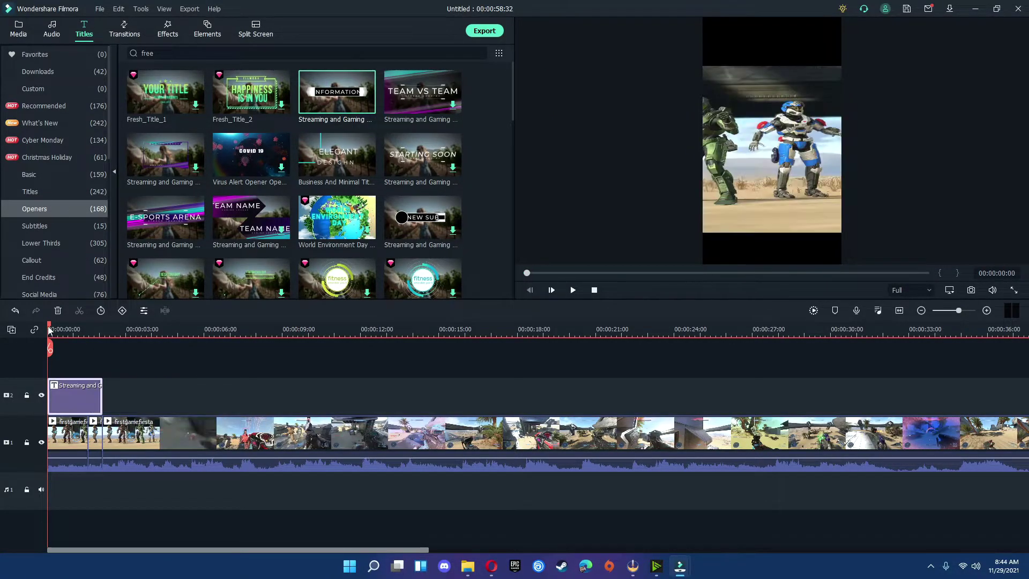
{"action": "left_click", "coordinate": [52, 331]}
{"action": "left_click_drag", "start_coordinate": [52, 331], "coordinate": [59, 331]}
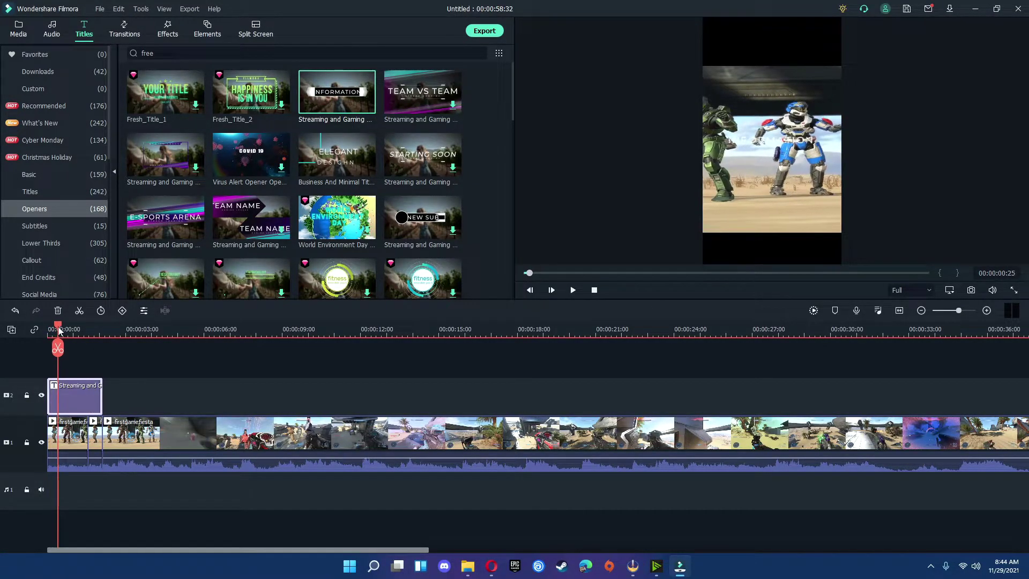
{"action": "left_click", "coordinate": [79, 441]}
{"action": "left_click", "coordinate": [81, 399]}
Step: Apply Text style 2 and replace the title text INFORMATION with 'First Game Fiesta'
{"action": "double_click", "coordinate": [86, 396]}
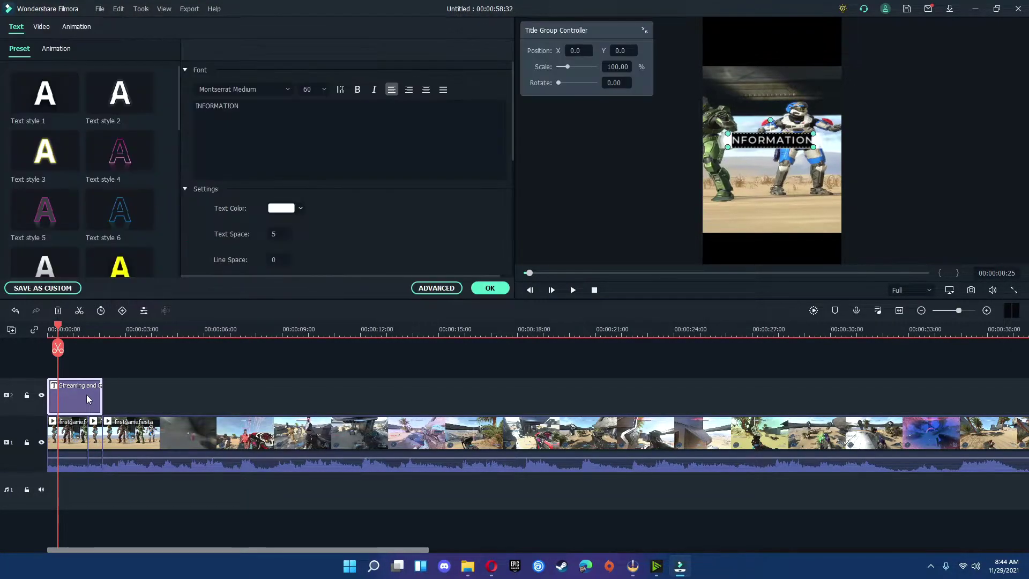
{"action": "left_click", "coordinate": [144, 104]}
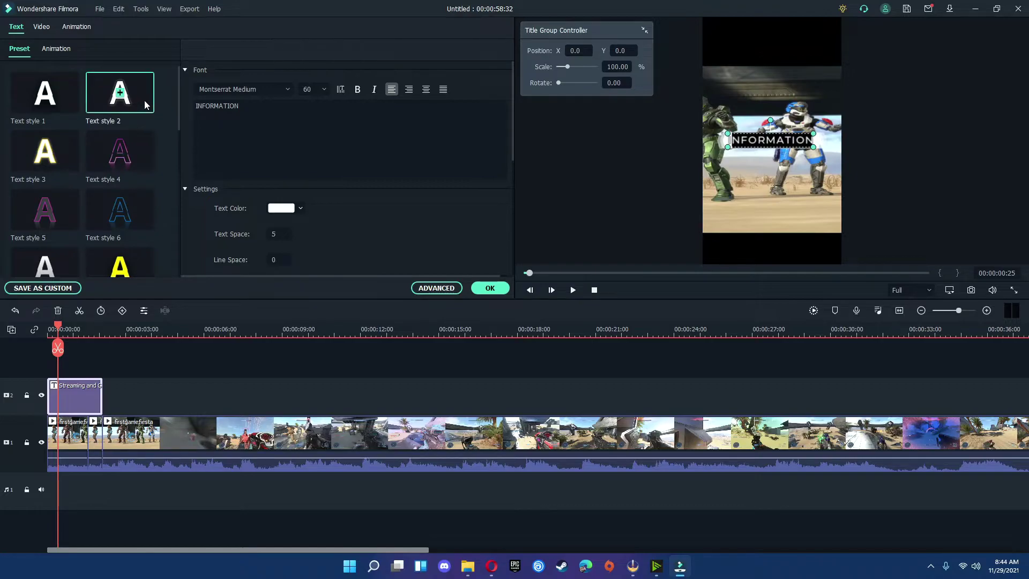
{"action": "left_click", "coordinate": [256, 122]}
{"action": "key", "text": "ctrl+a"}
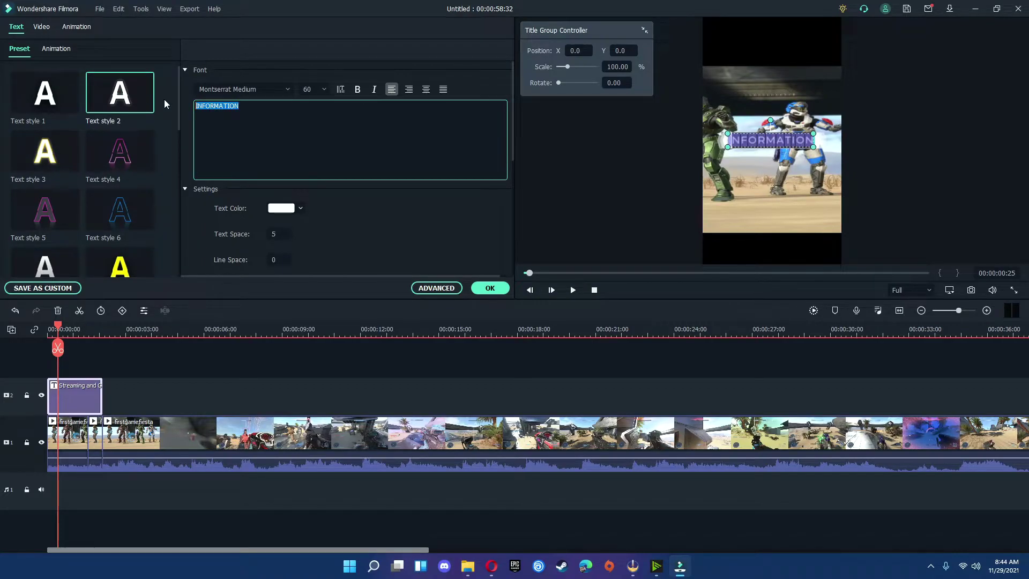
{"action": "type", "text": "Firs"}
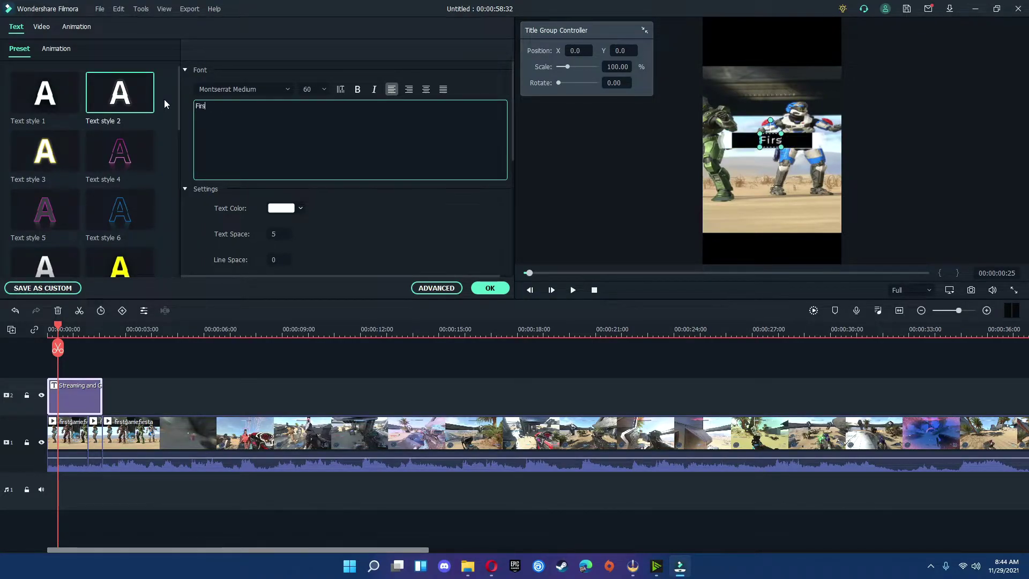
{"action": "type", "text": "t Game Fiesta"}
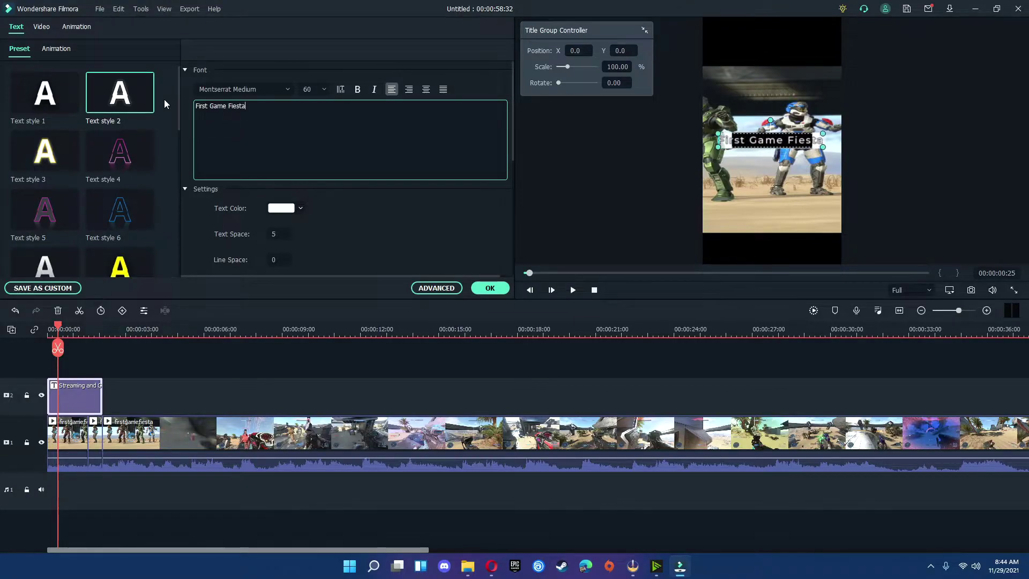
{"action": "left_click", "coordinate": [169, 387]}
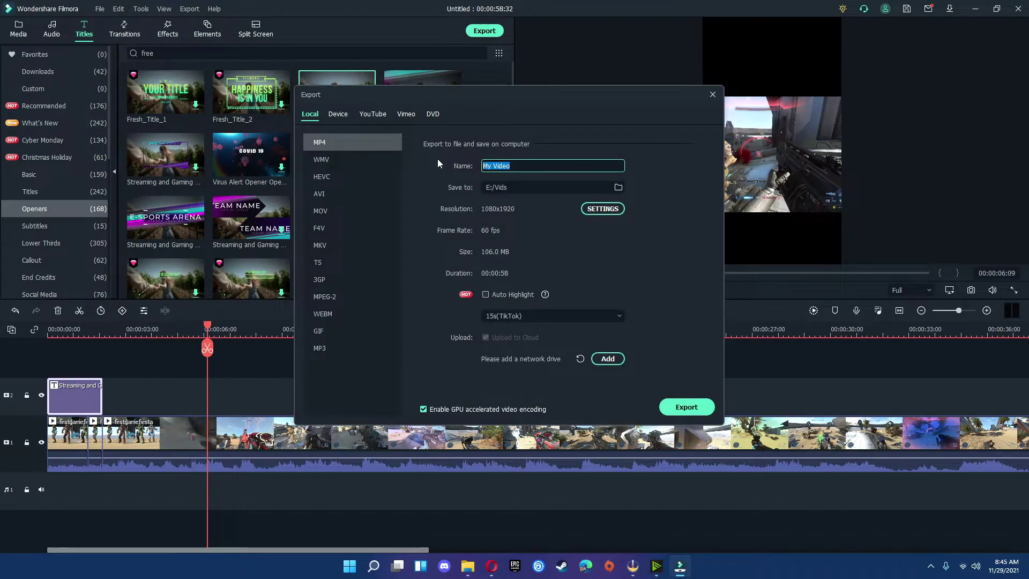
Step: Export the video as an MP4 named 'Halo Infinite Fiesta #shorts' at 1080x1920 and 60 fps
{"action": "type", "text": "Halo Infinite Fiesta #shorts"}
{"action": "left_click", "coordinate": [599, 212]}
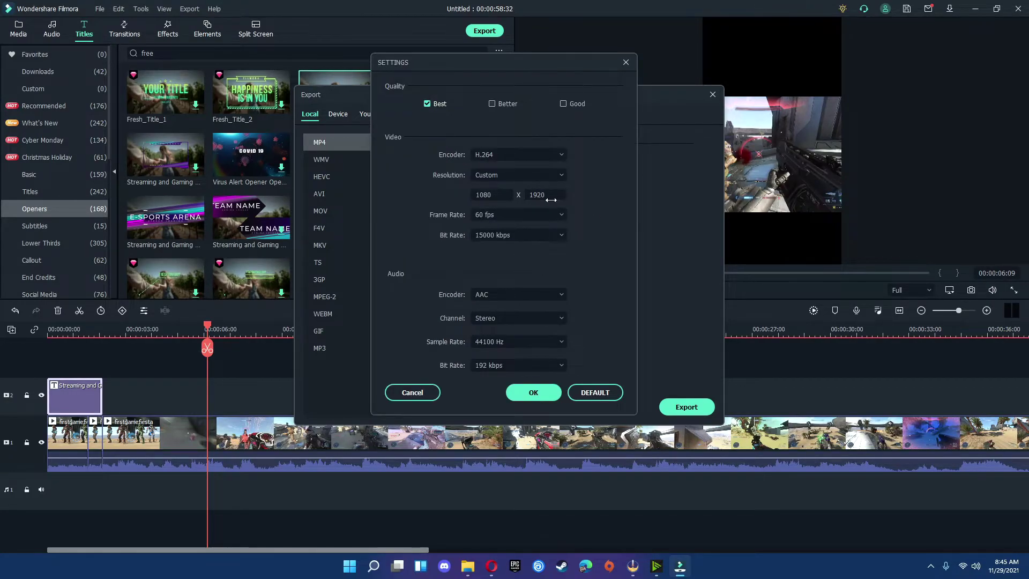
{"action": "left_click", "coordinate": [533, 393]}
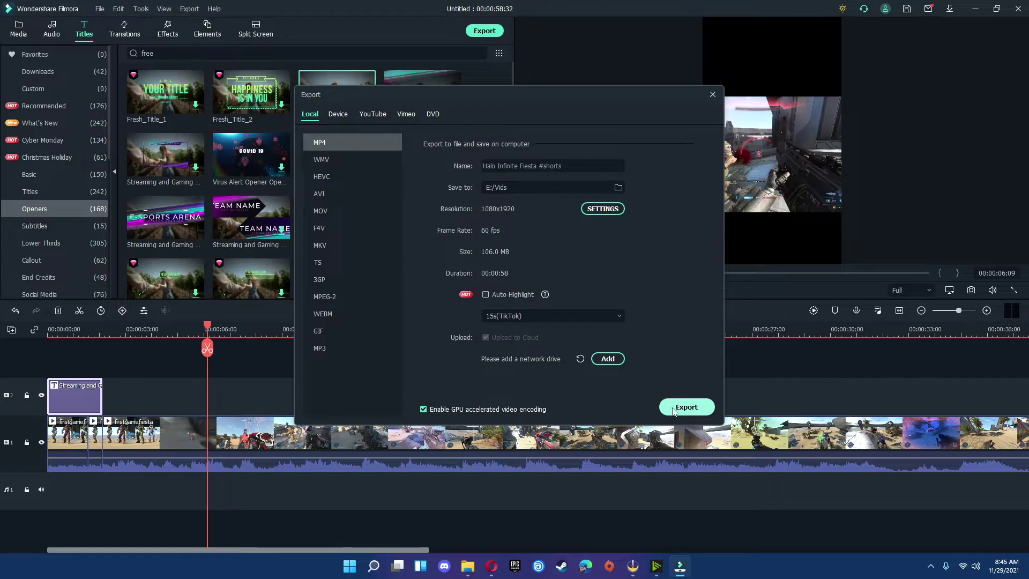
{"action": "left_click", "coordinate": [675, 408]}
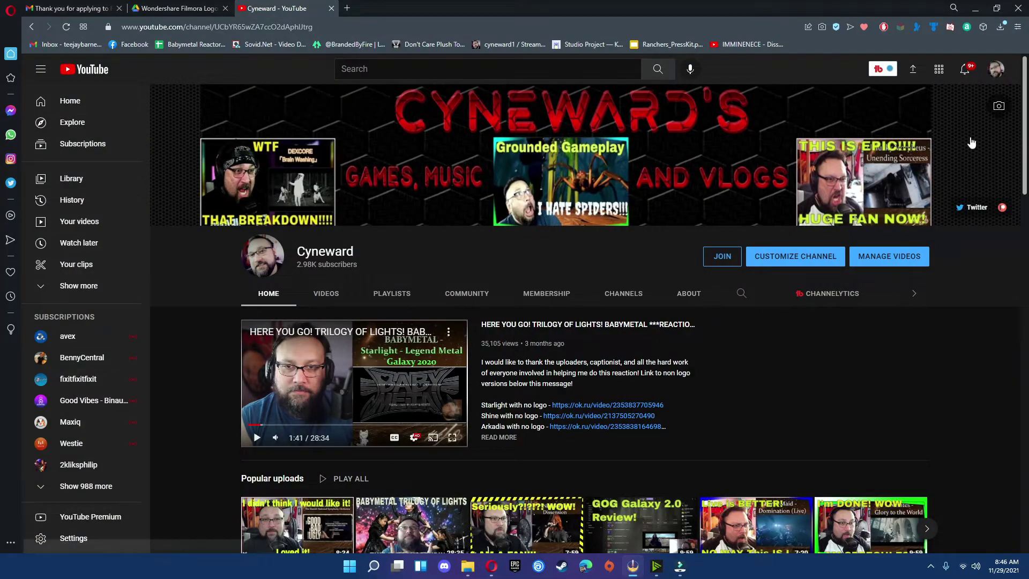
Step: Upload the exported MP4 to YouTube Studio and add it to the Youtube Shorts playlist
{"action": "left_click", "coordinate": [913, 76]}
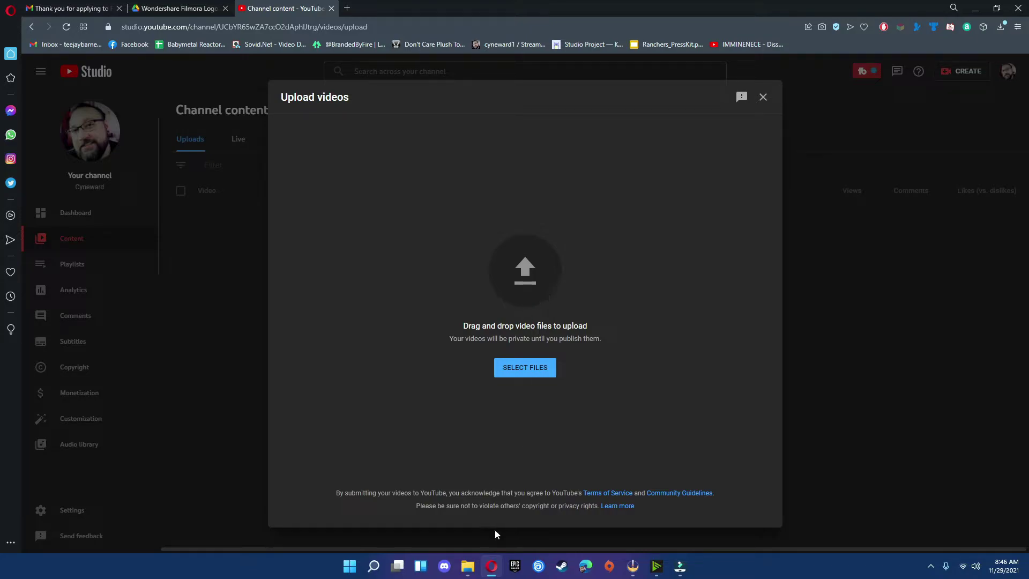
{"action": "left_click_drag", "start_coordinate": [987, 283], "coordinate": [525, 285]}
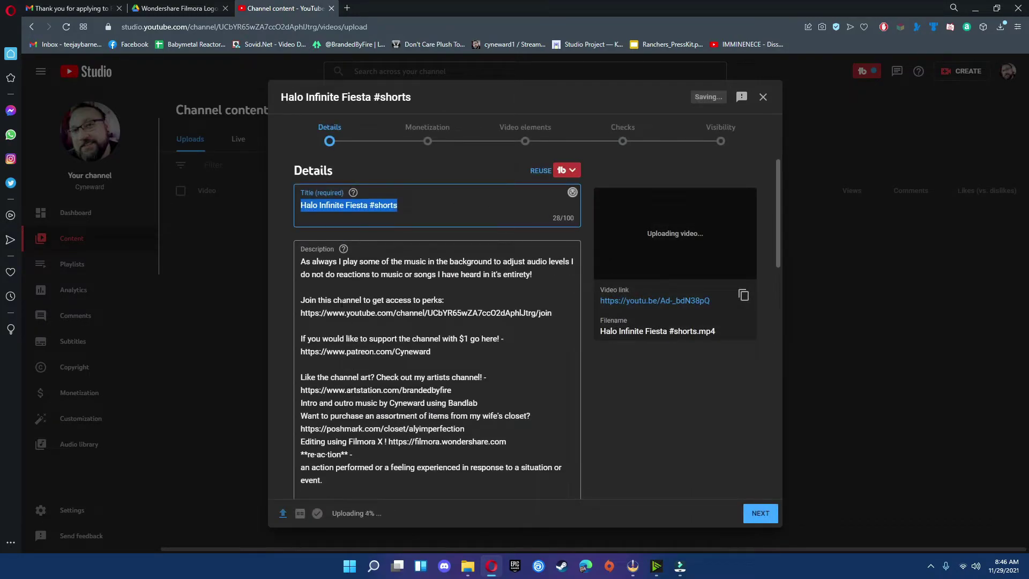
{"action": "scroll", "coordinate": [377, 339], "scroll_direction": "down", "scroll_amount": 10}
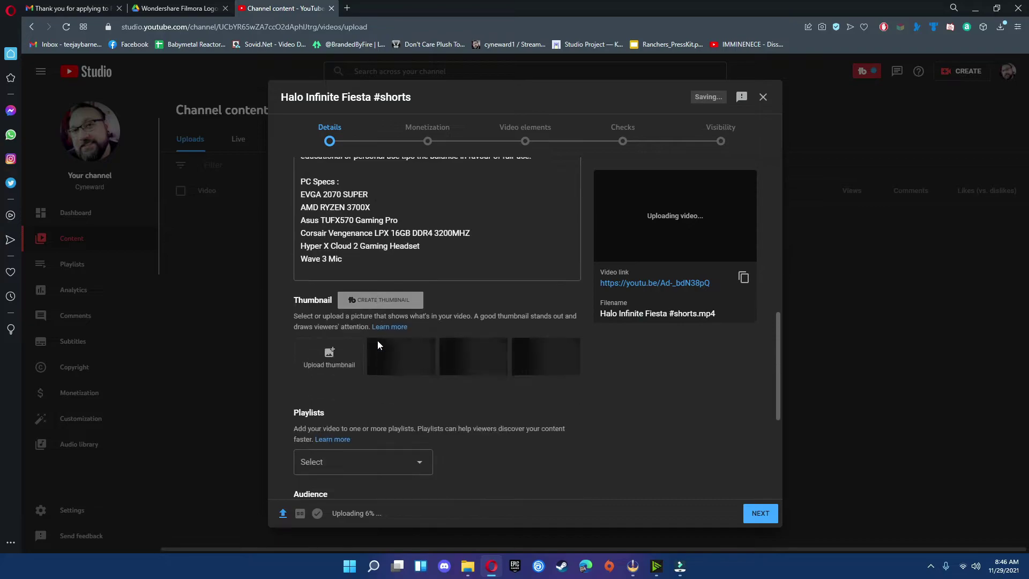
{"action": "scroll", "coordinate": [377, 340], "scroll_direction": "down", "scroll_amount": 3}
{"action": "left_click", "coordinate": [375, 284]}
{"action": "left_click", "coordinate": [345, 406]}
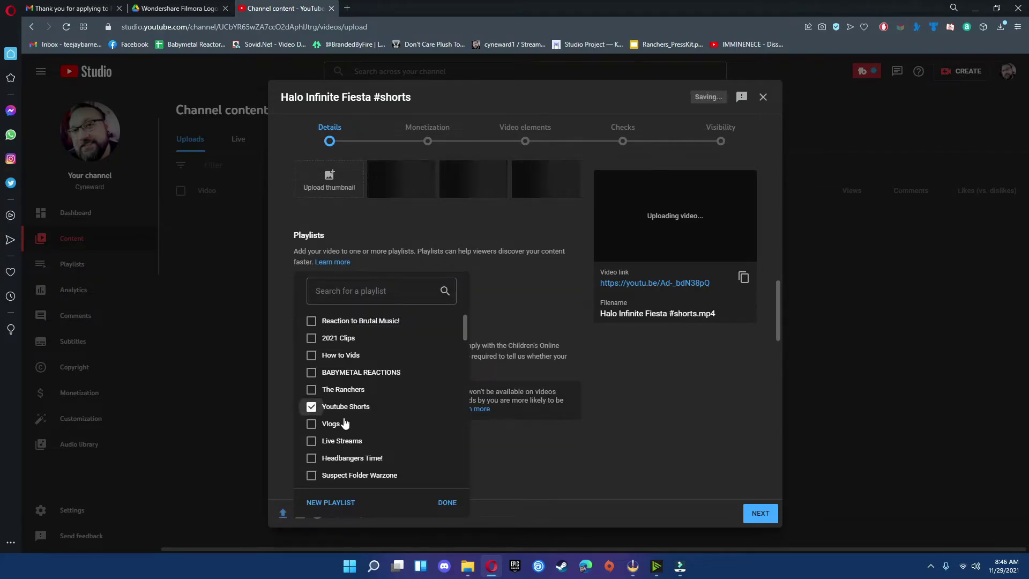
{"action": "left_click", "coordinate": [447, 503]}
Step: Set monetization to Off and continue to the video elements step
{"action": "scroll", "coordinate": [614, 445], "scroll_direction": "down", "scroll_amount": 7}
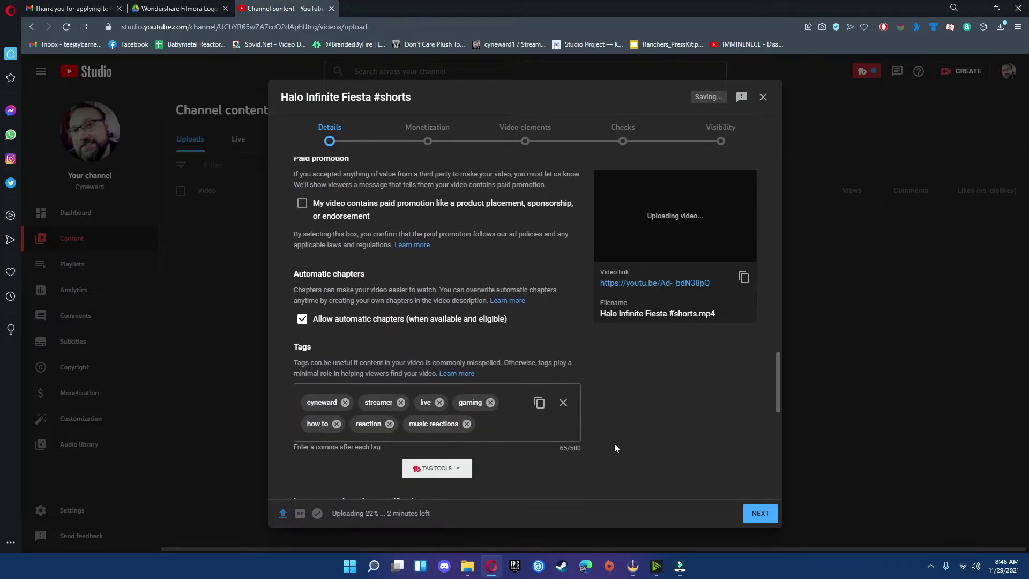
{"action": "scroll", "coordinate": [614, 442], "scroll_direction": "down", "scroll_amount": 1}
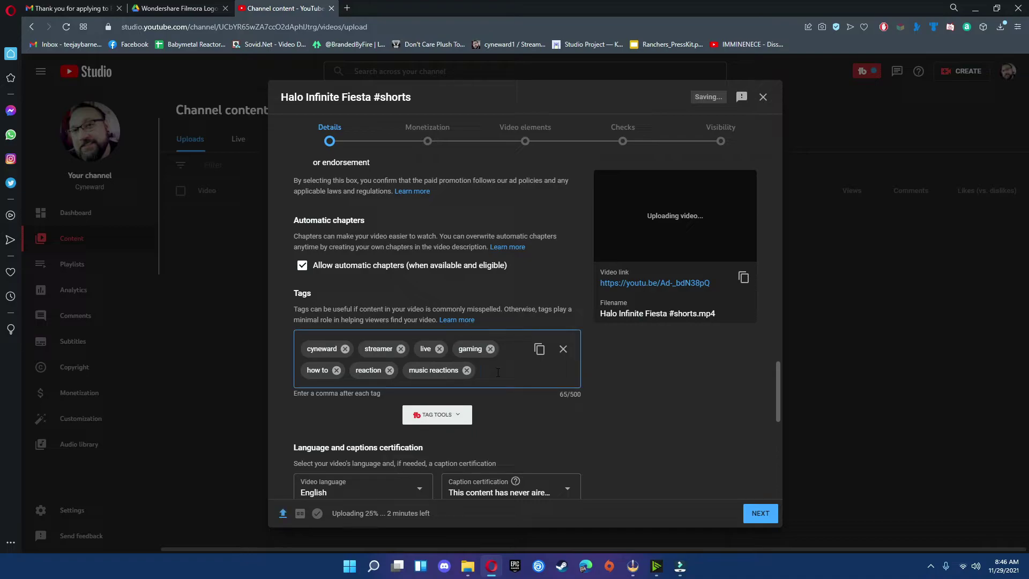
{"action": "left_click", "coordinate": [760, 512]}
{"action": "left_click", "coordinate": [429, 217]}
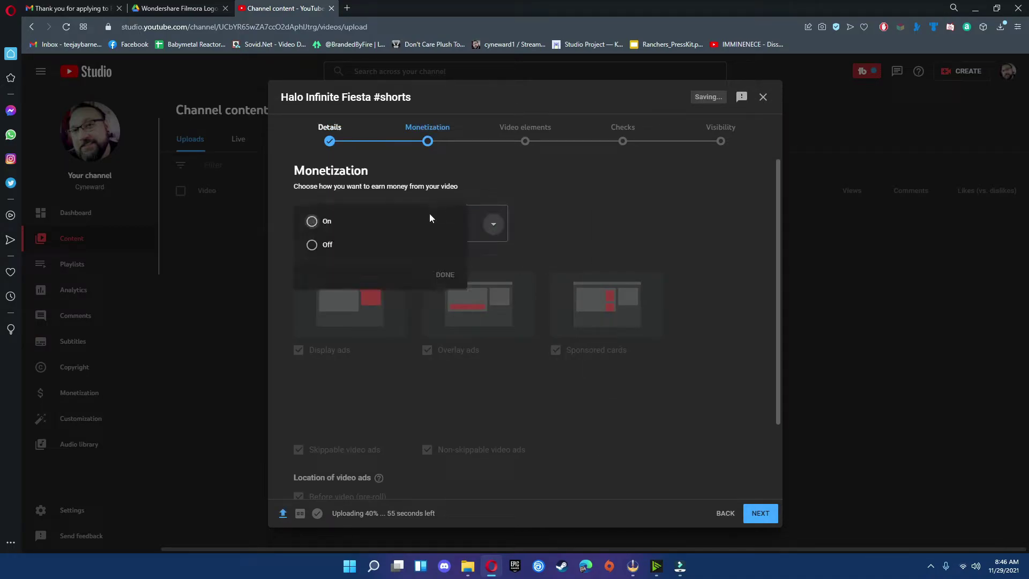
{"action": "left_click", "coordinate": [321, 244]}
{"action": "left_click", "coordinate": [443, 272]}
{"action": "left_click", "coordinate": [759, 512]}
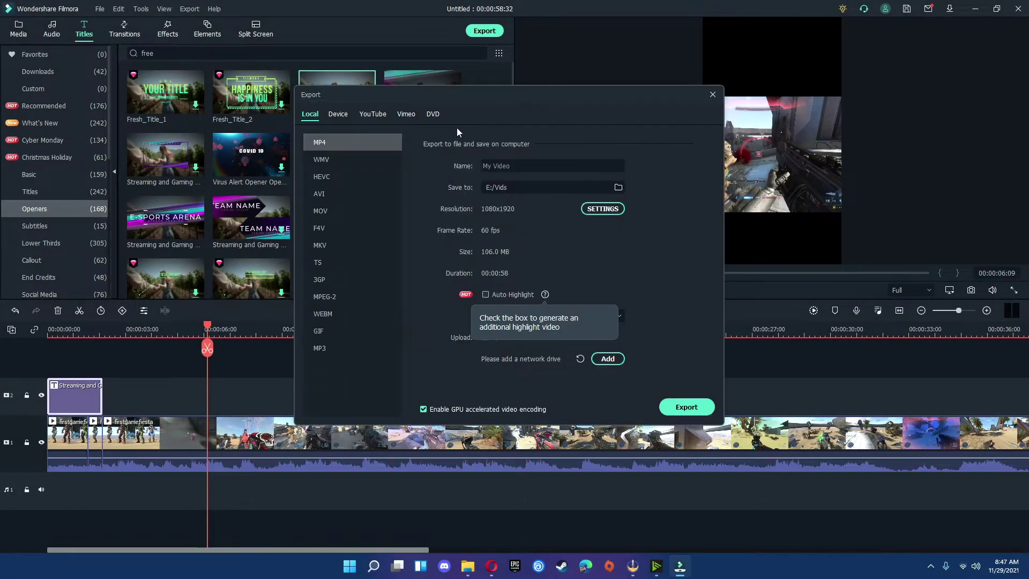
Step: In the YouTube export tab, replace the title, change tag Filmora9 to Filmorax, keep privacy Private
{"action": "left_click", "coordinate": [372, 113]}
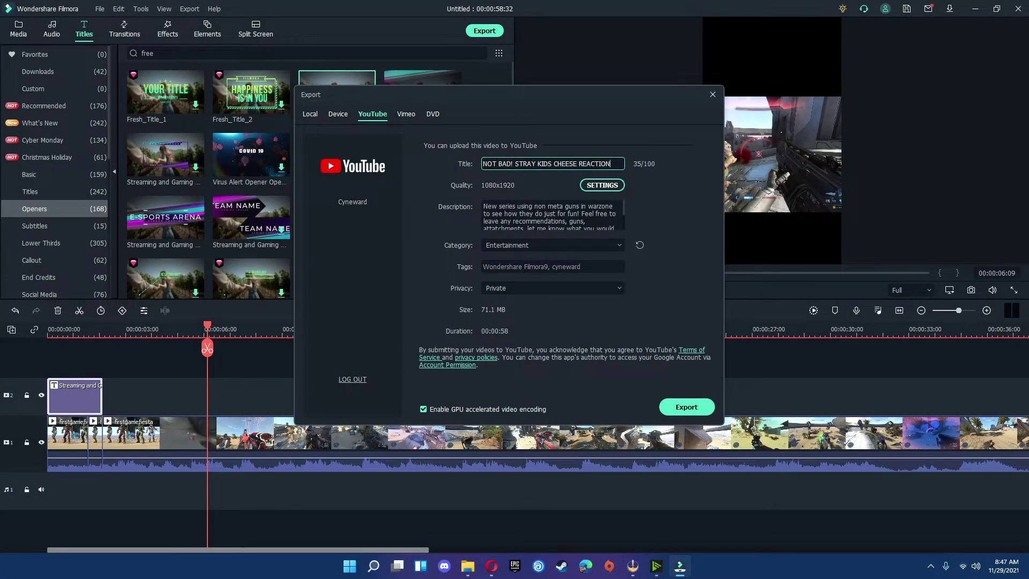
{"action": "left_click_drag", "start_coordinate": [611, 163], "coordinate": [427, 141]}
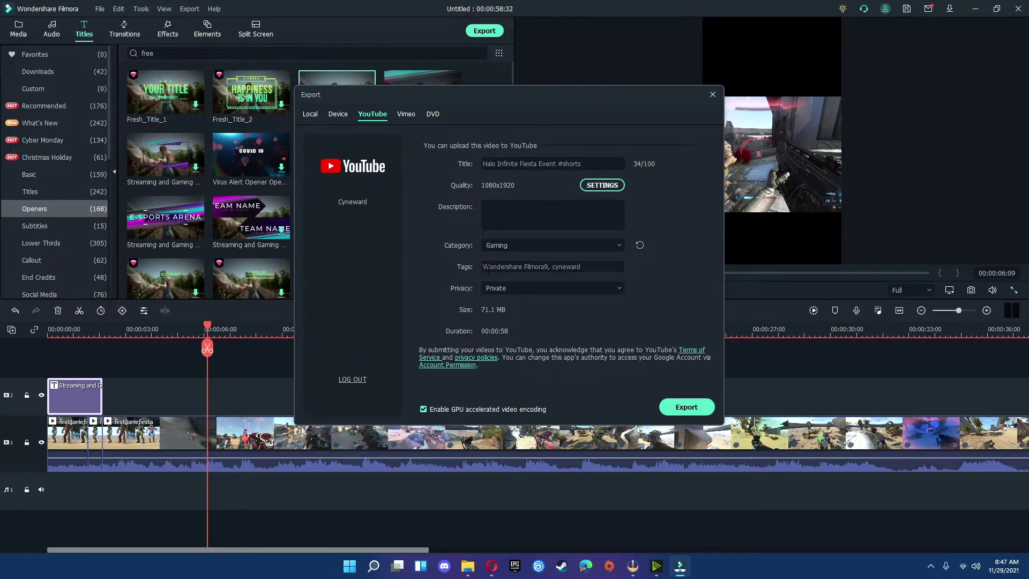
{"action": "left_click", "coordinate": [548, 267]}
{"action": "key", "text": "BackSpace"}
{"action": "type", "text": "x"}
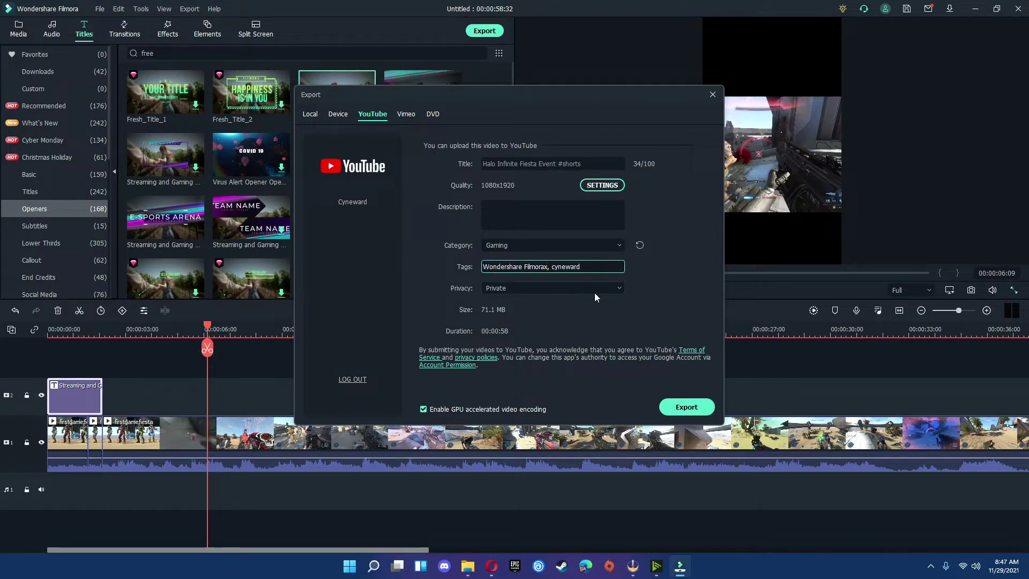
{"action": "left_click", "coordinate": [594, 289]}
{"action": "left_click", "coordinate": [594, 287]}
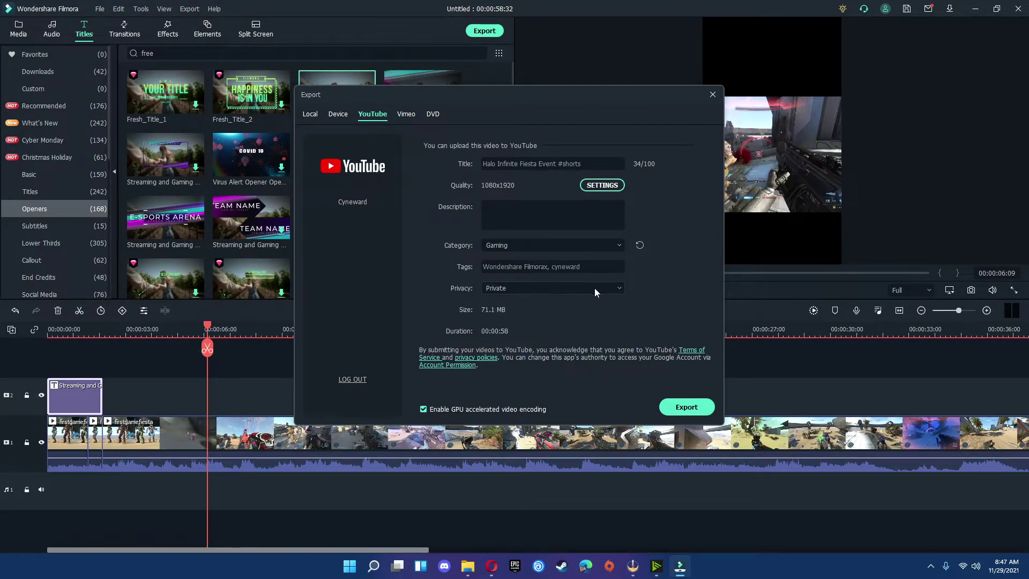
Step: Start exporting the video from the YouTube tab so it converts and uploads
{"action": "left_click", "coordinate": [686, 408]}
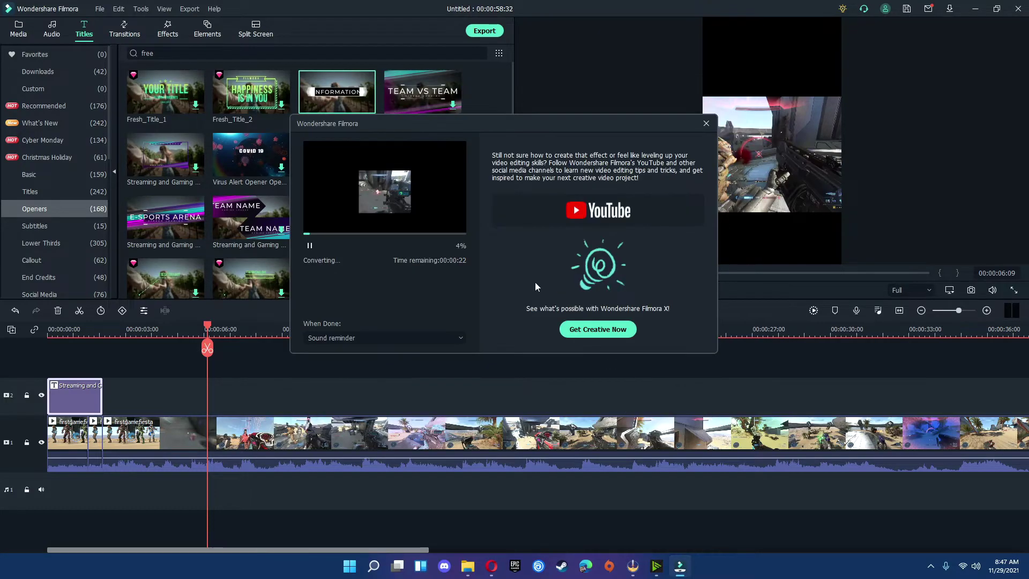